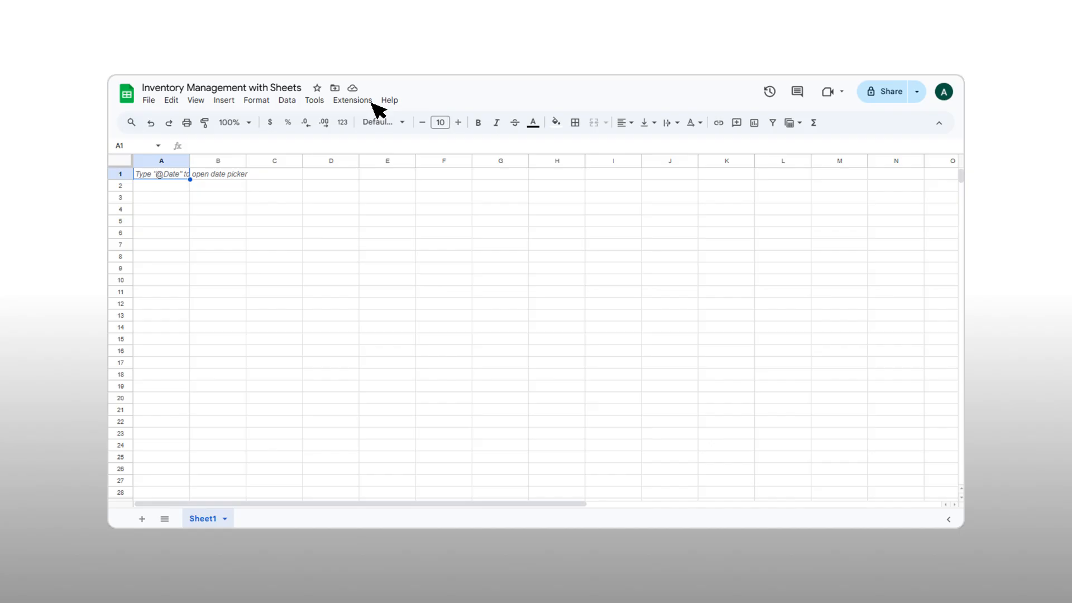
- Install the Inventory Management with Sheets add-on by Fixeets from the Google Workspace Marketplace, and close the Marketplace
click(371, 103)
mouse_move(475, 124)
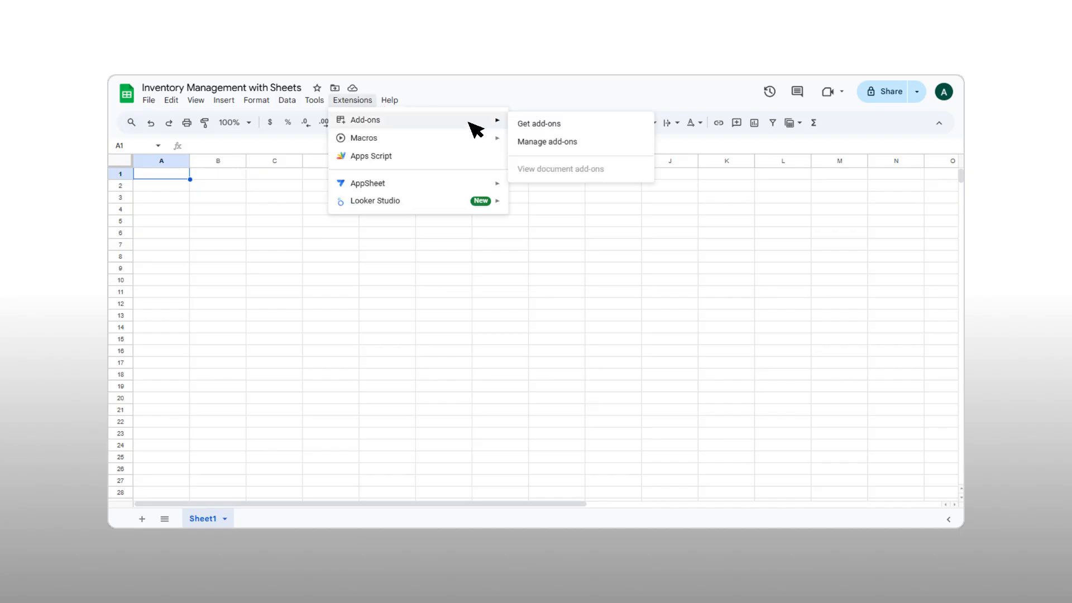
click(552, 124)
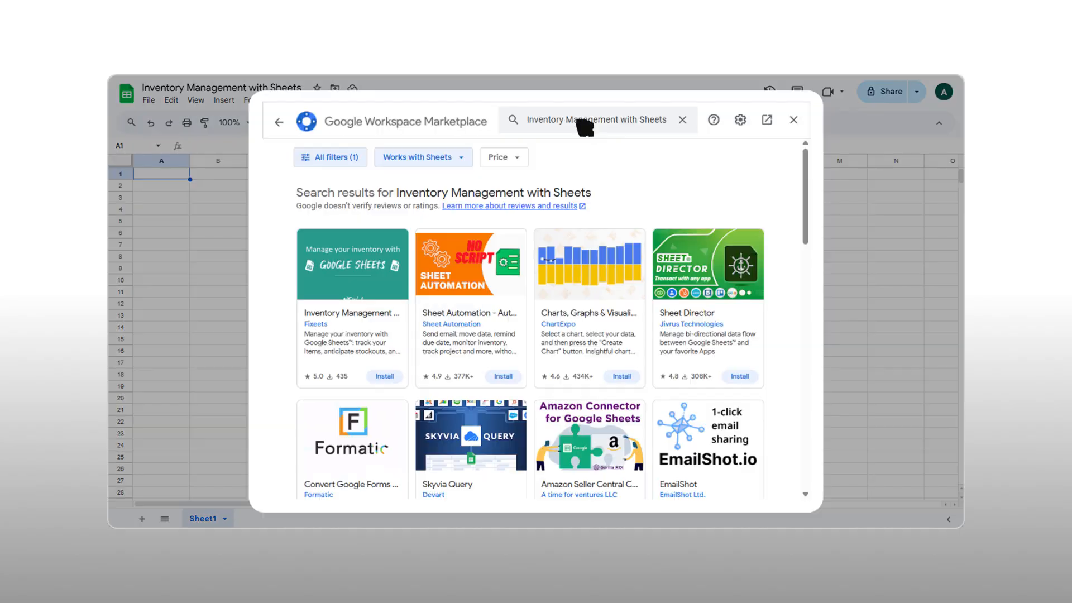
click(389, 378)
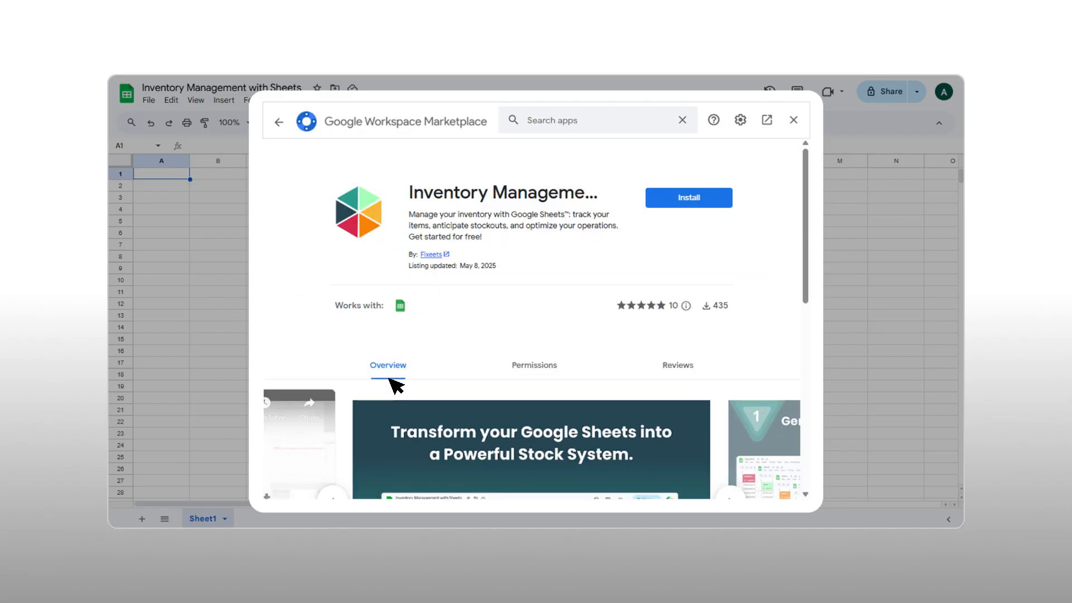
click(724, 204)
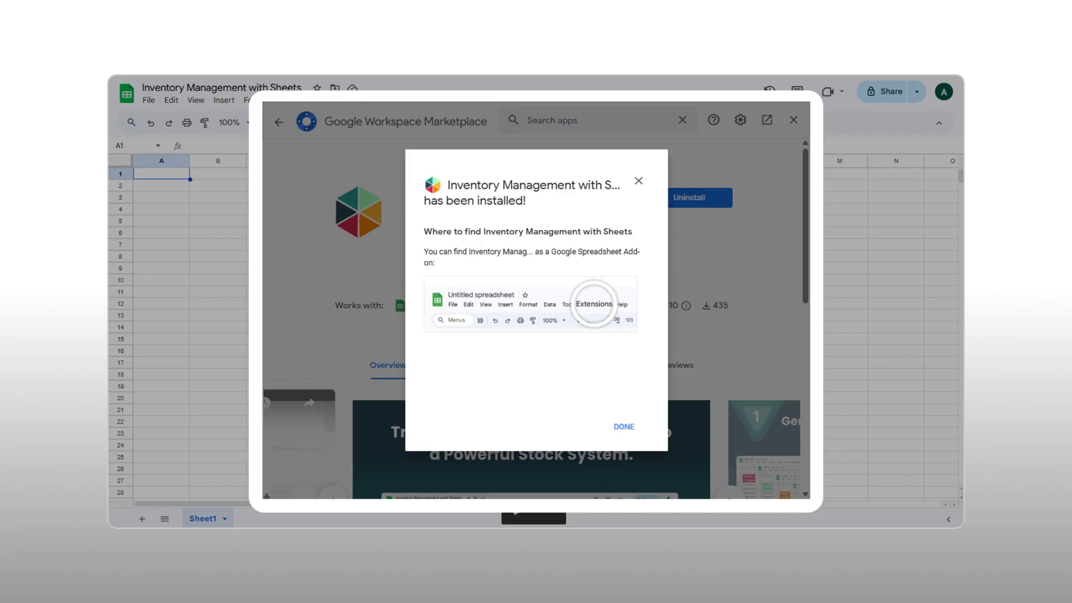
click(795, 121)
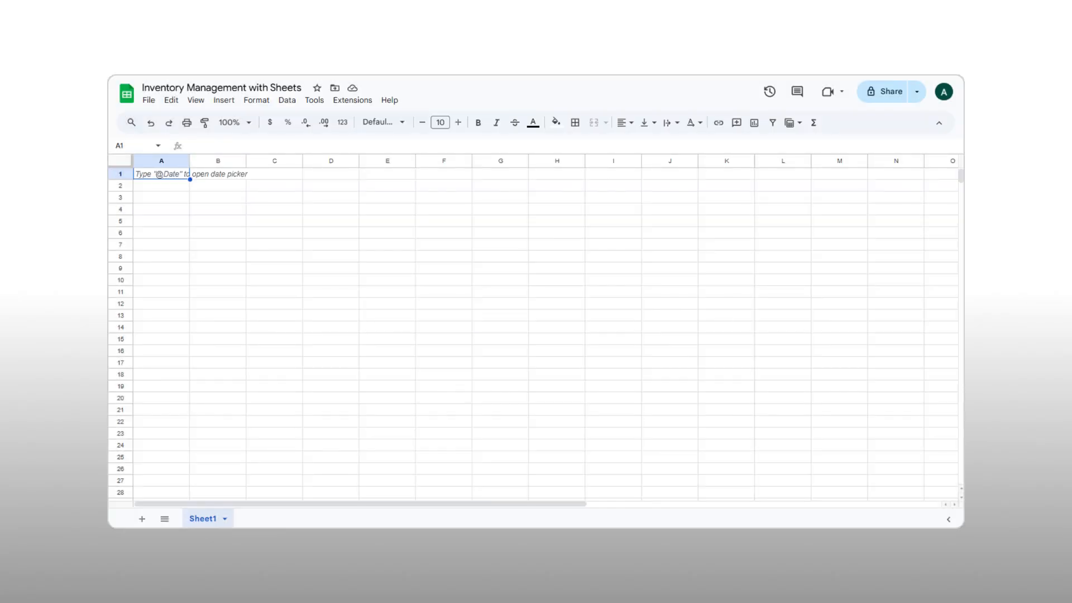
- Launch Inventory Management from the installed add-on and generate its demo template in the spreadsheet
click(371, 102)
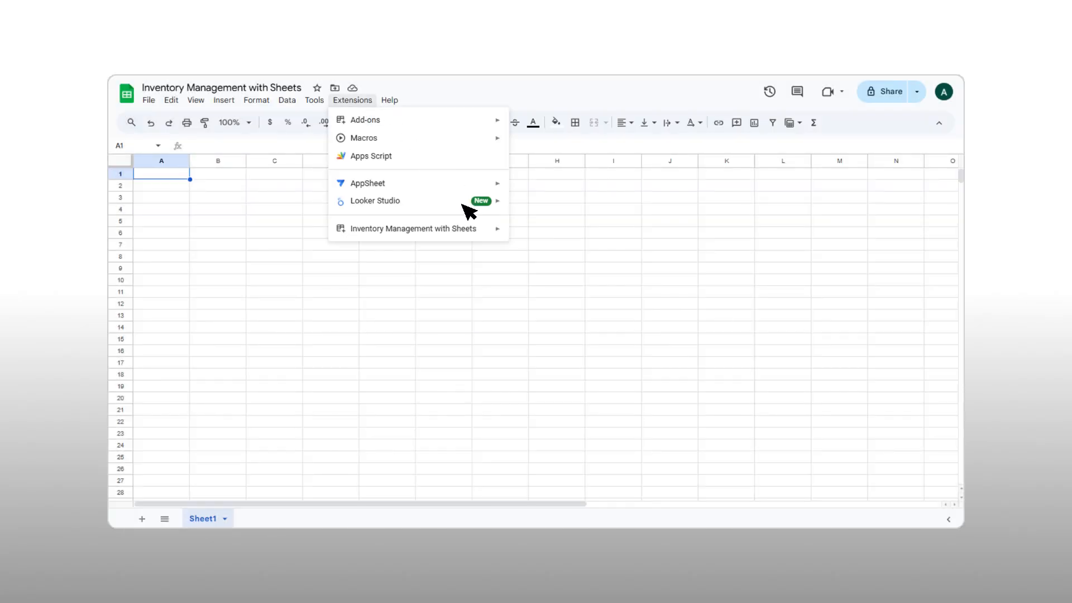
mouse_move(485, 233)
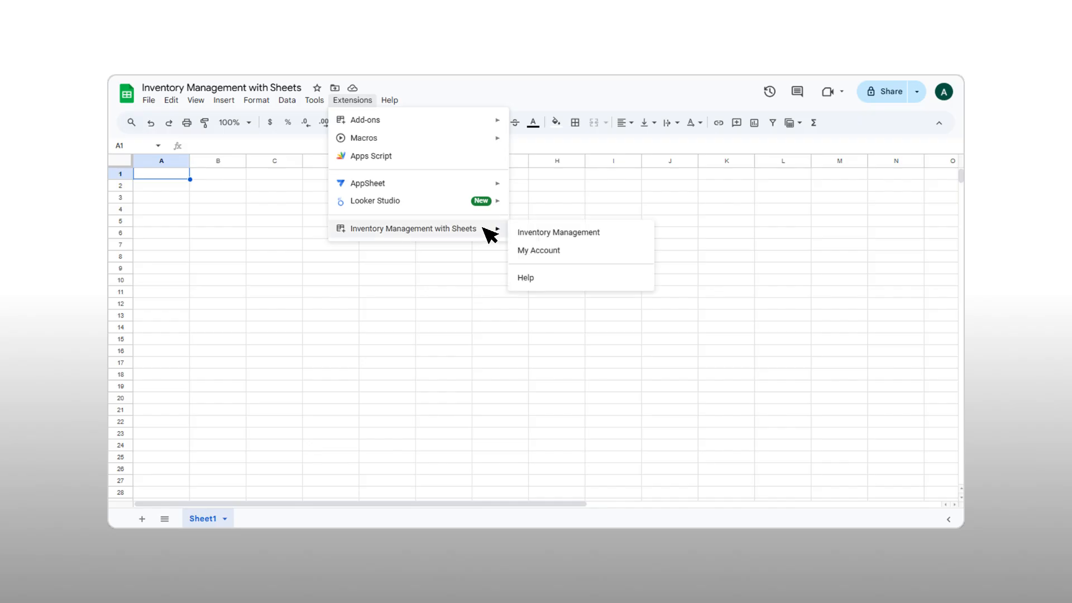
click(616, 233)
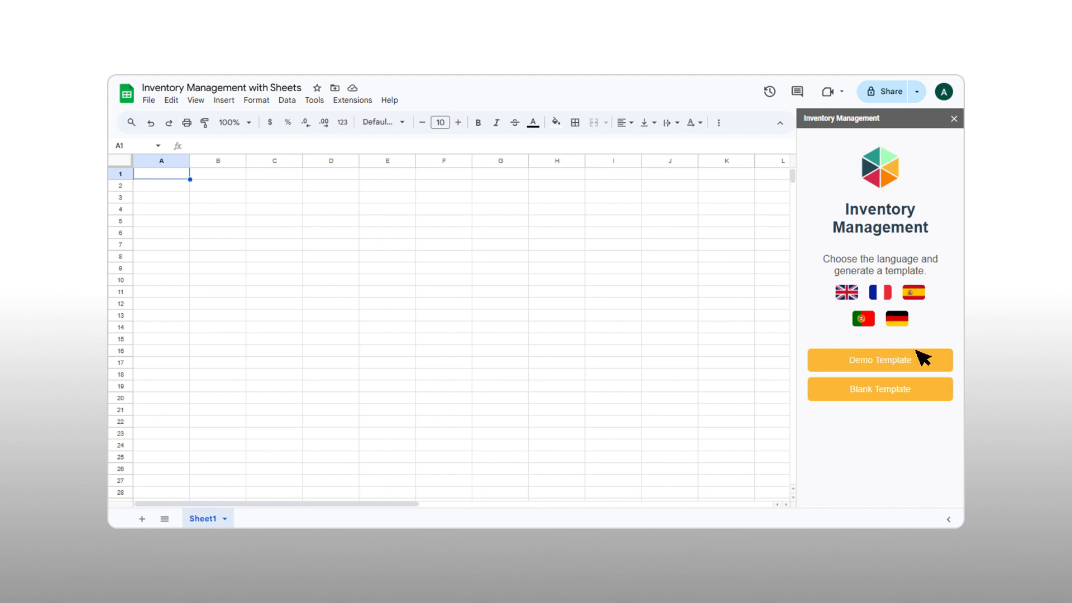
click(933, 364)
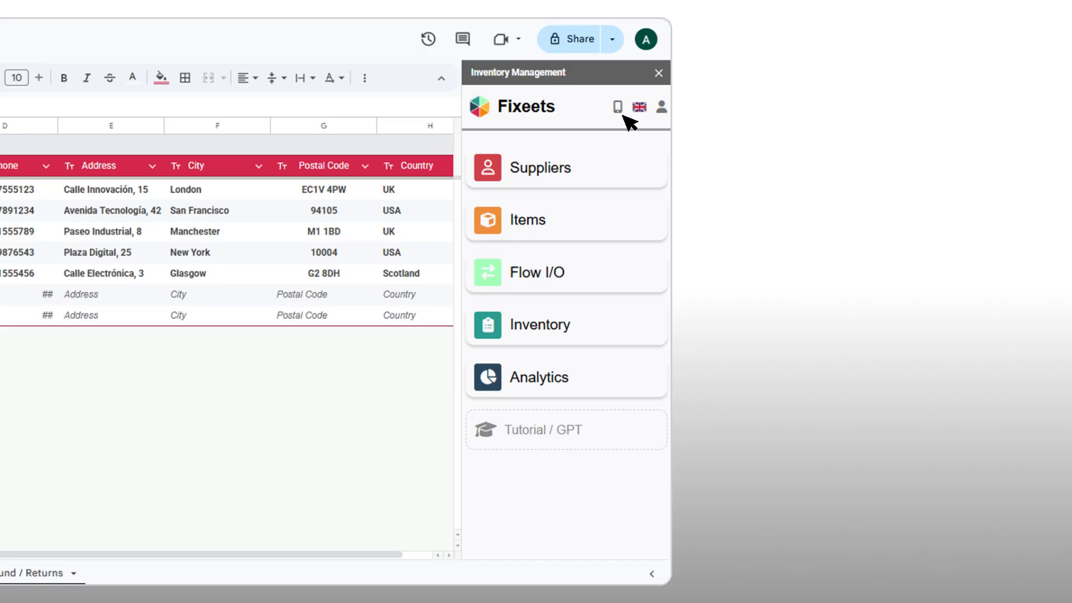
- Add the new supplier Global Innovations Ltd, filling in its ID, email, phone and postal address fields
click(668, 113)
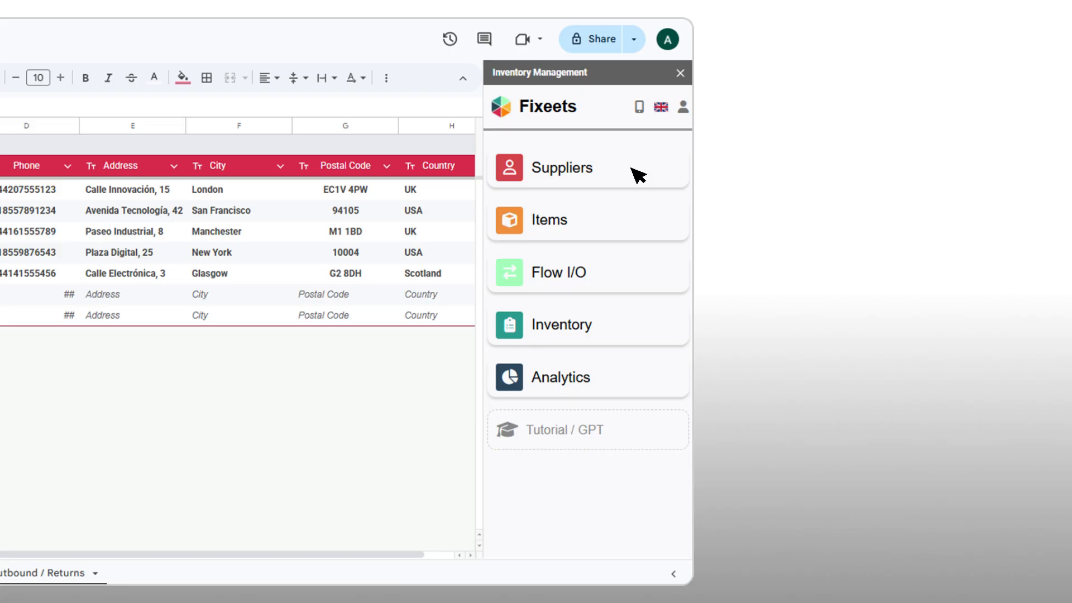
click(632, 168)
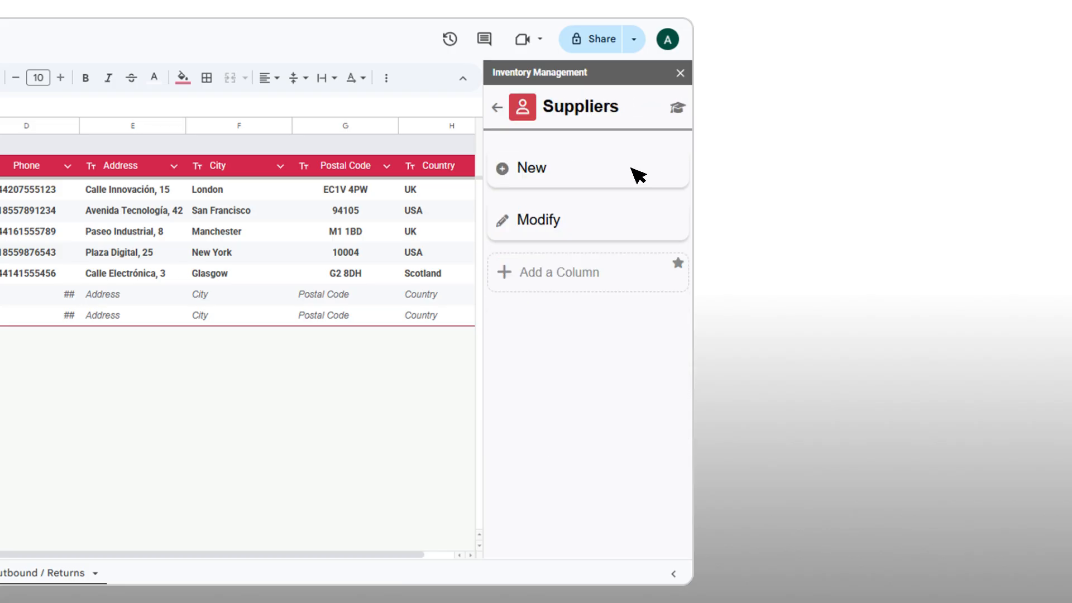
click(632, 169)
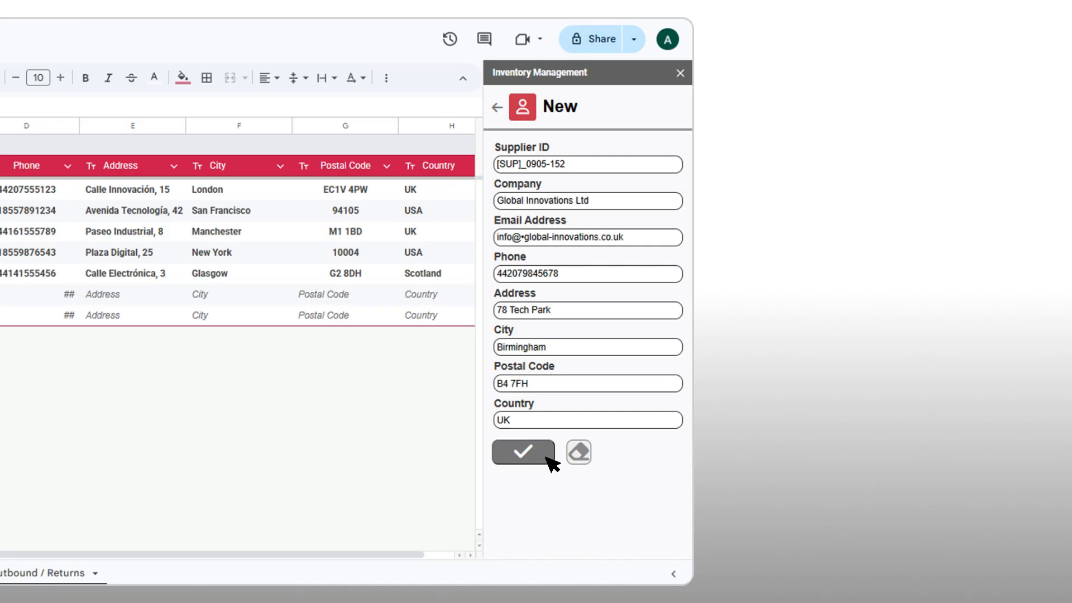
click(546, 458)
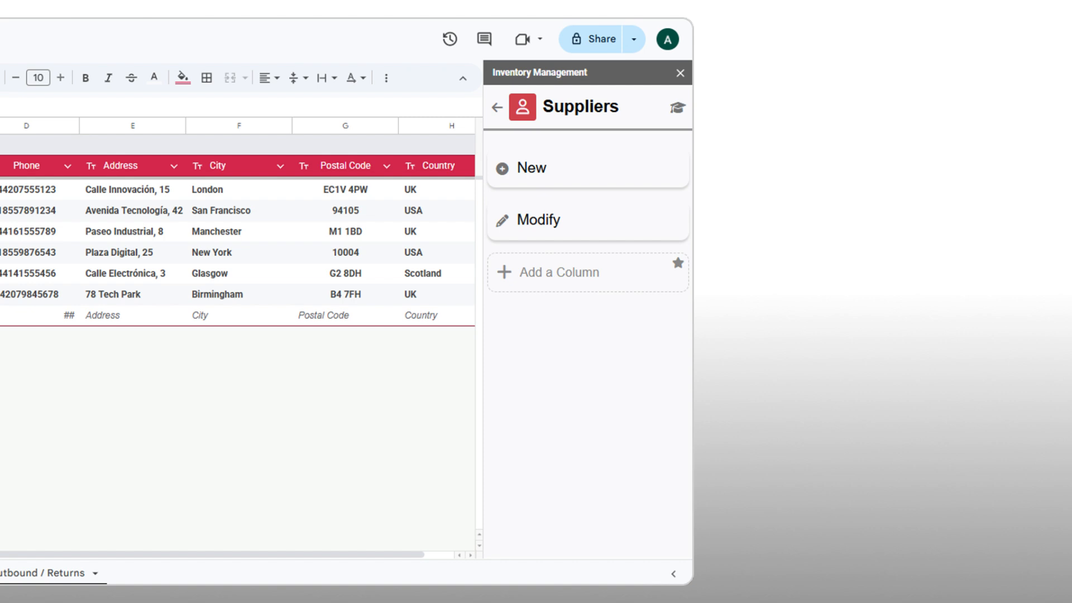
- Add the suggested "Contact name" text column to the Suppliers table
click(629, 277)
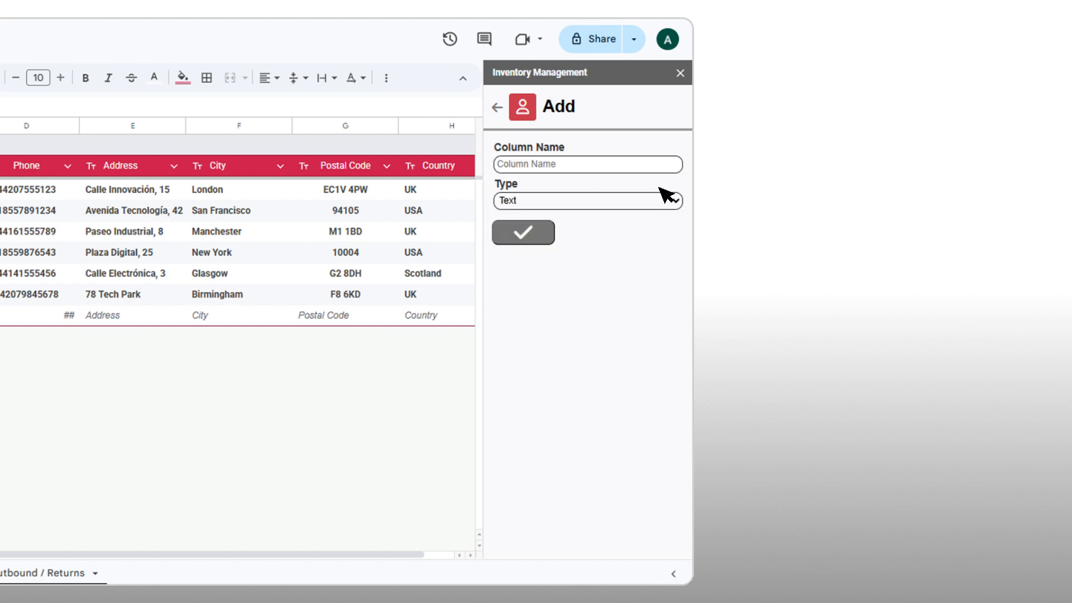
click(672, 173)
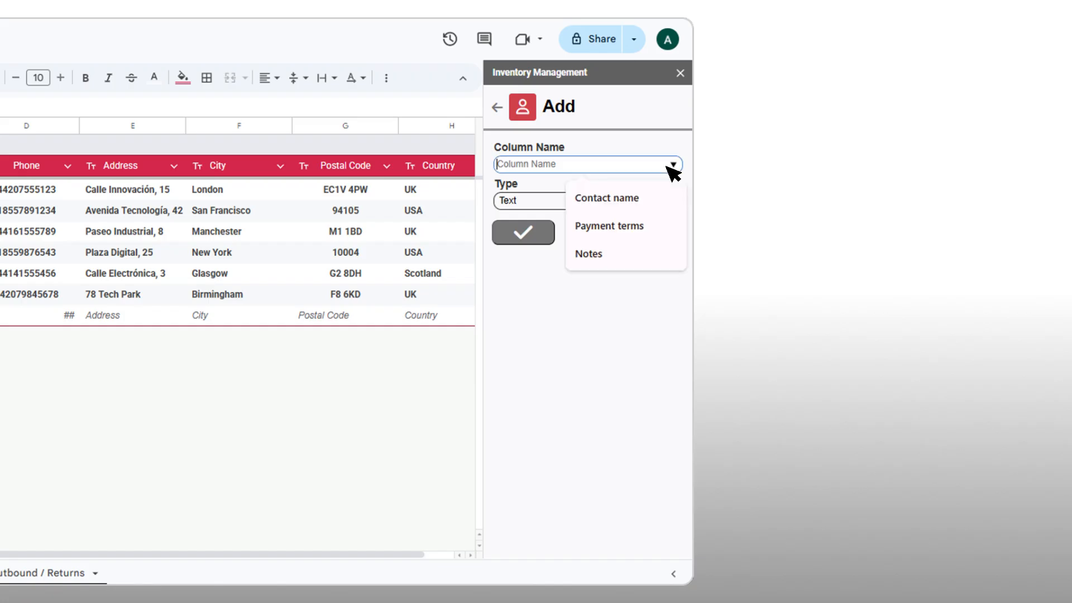
click(664, 202)
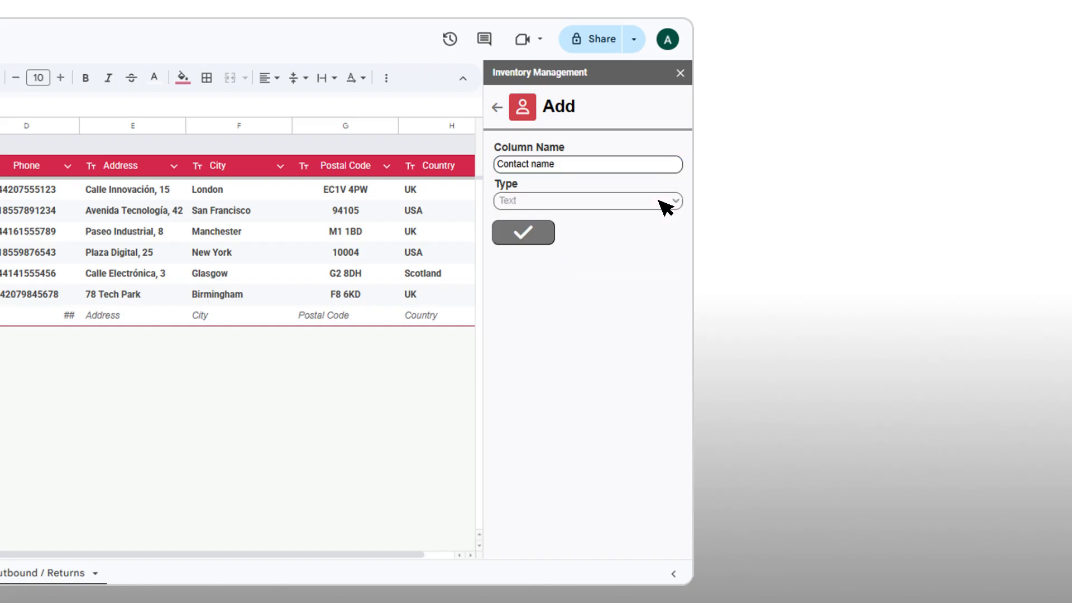
click(552, 240)
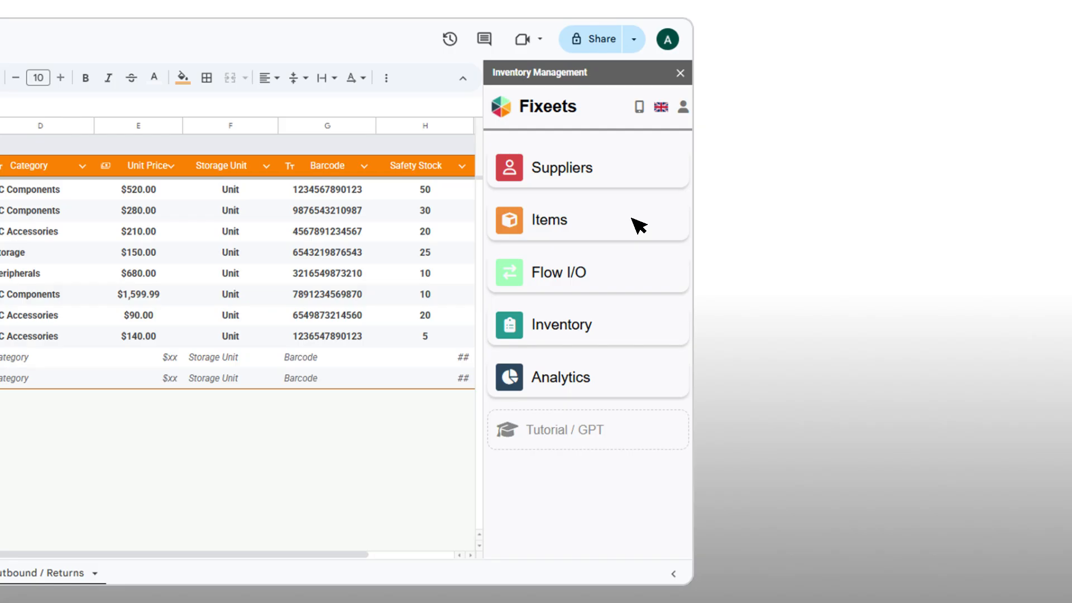
click(632, 220)
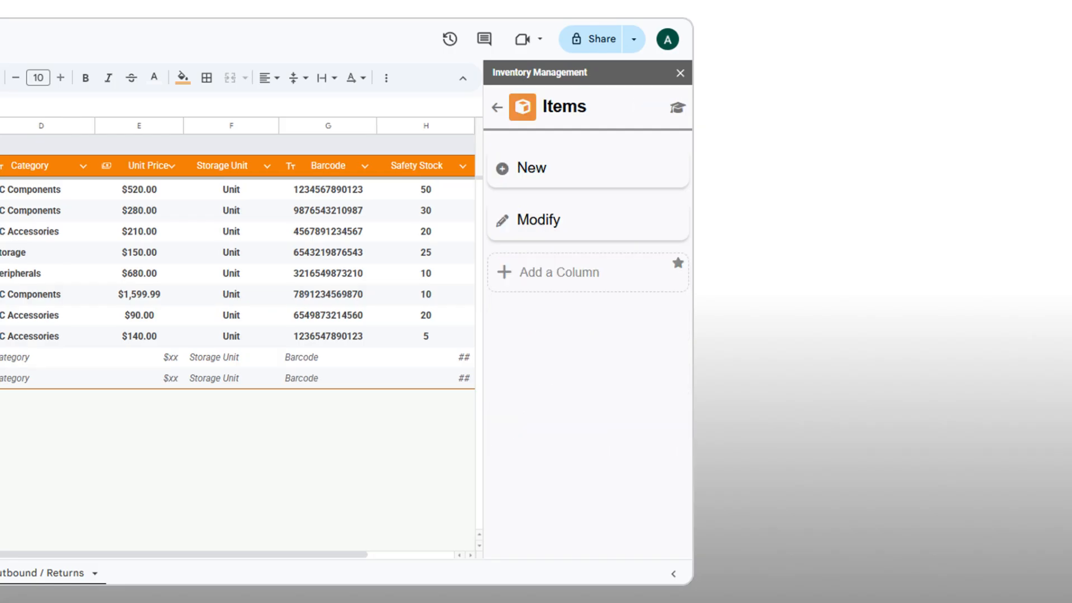
click(638, 175)
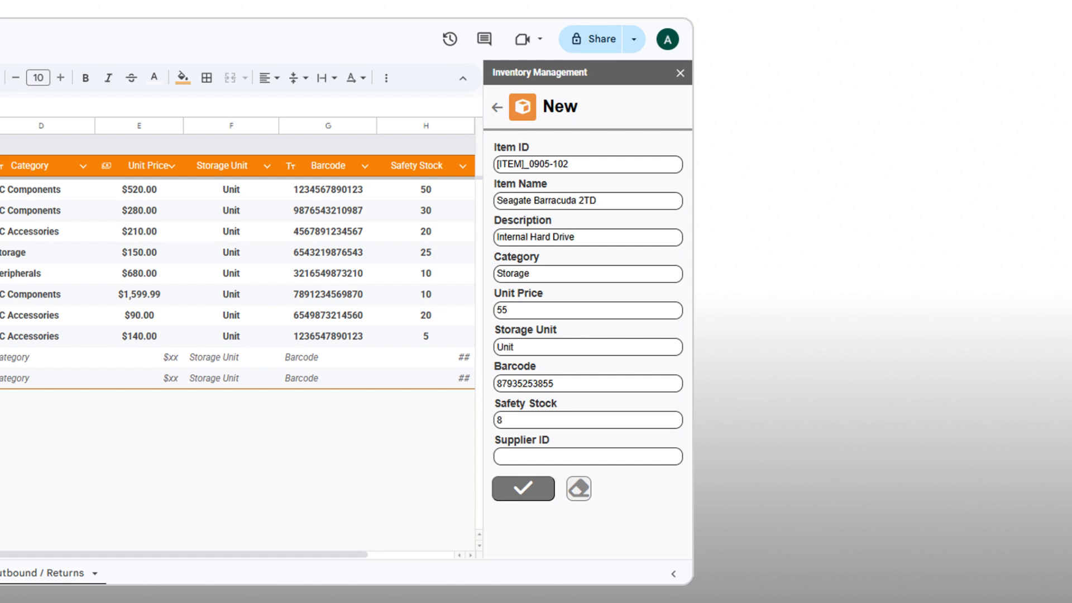
click(675, 457)
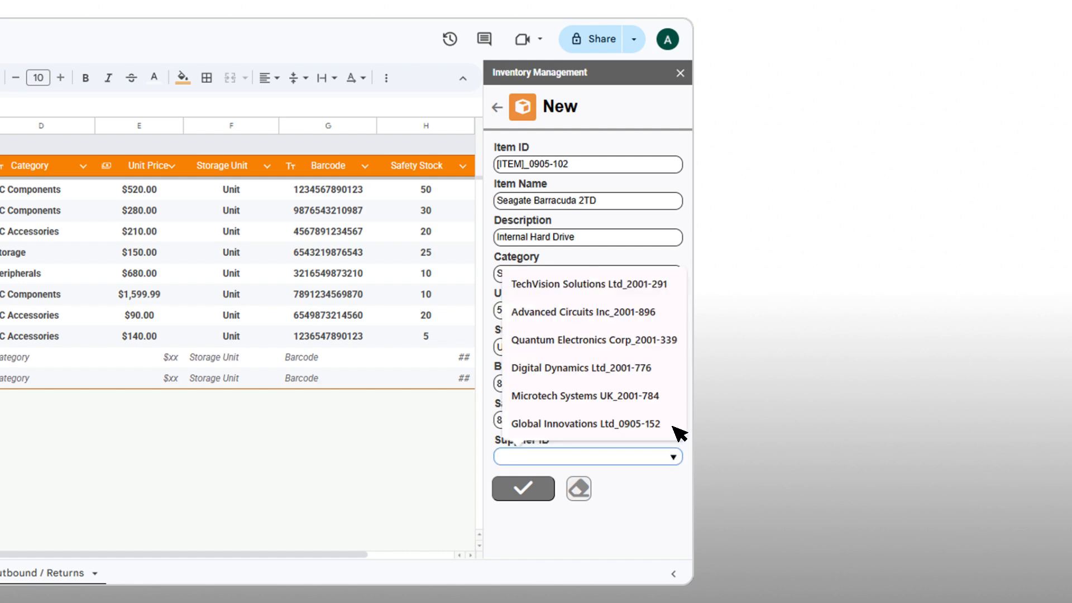
click(673, 426)
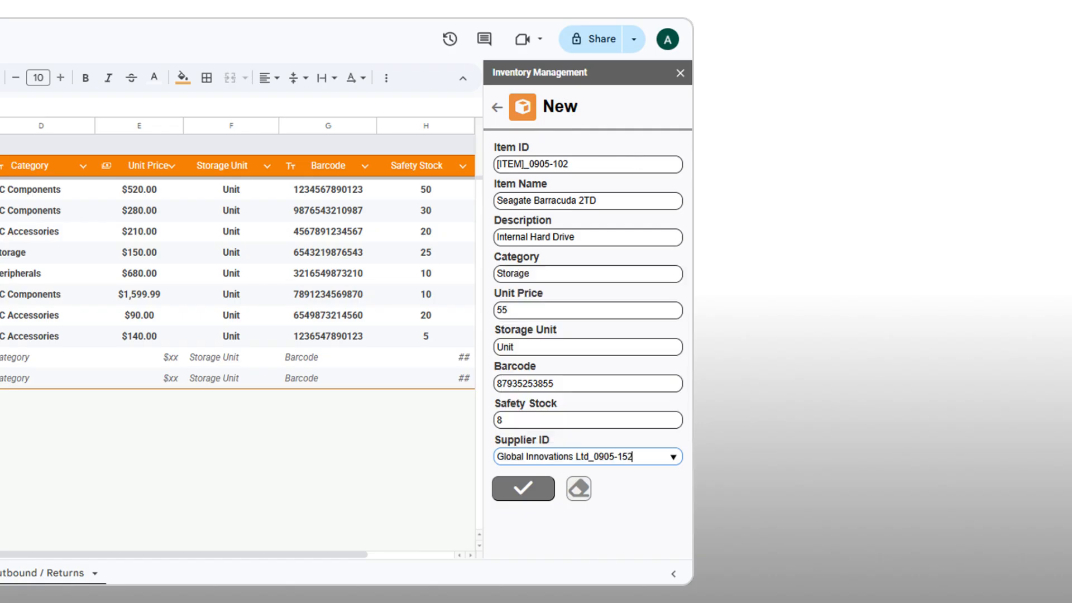
click(547, 494)
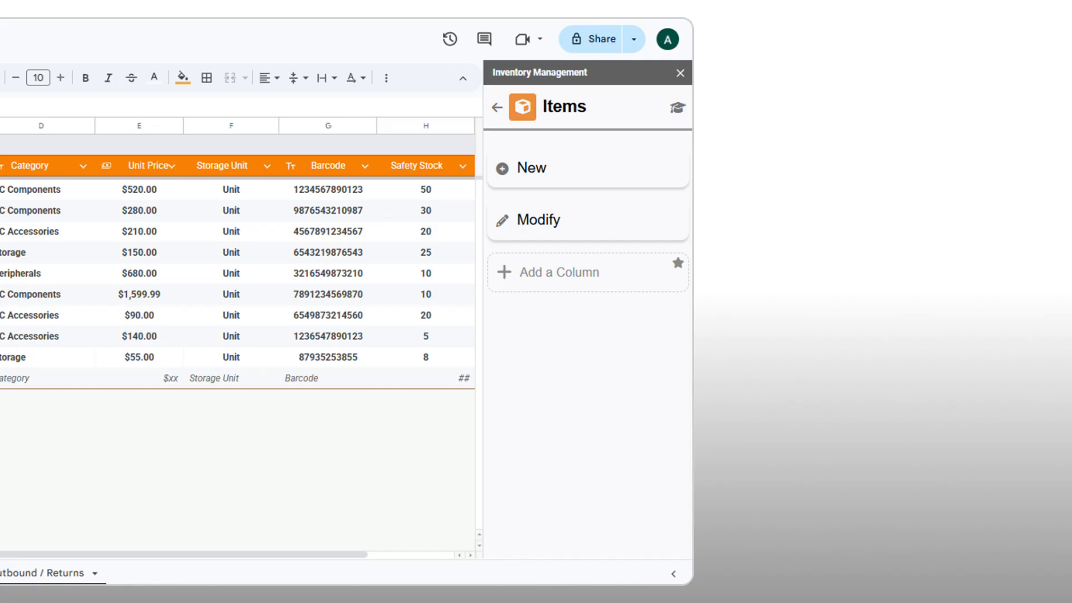
- Add the suggested "Brand" text column to the Items table
click(628, 276)
click(667, 166)
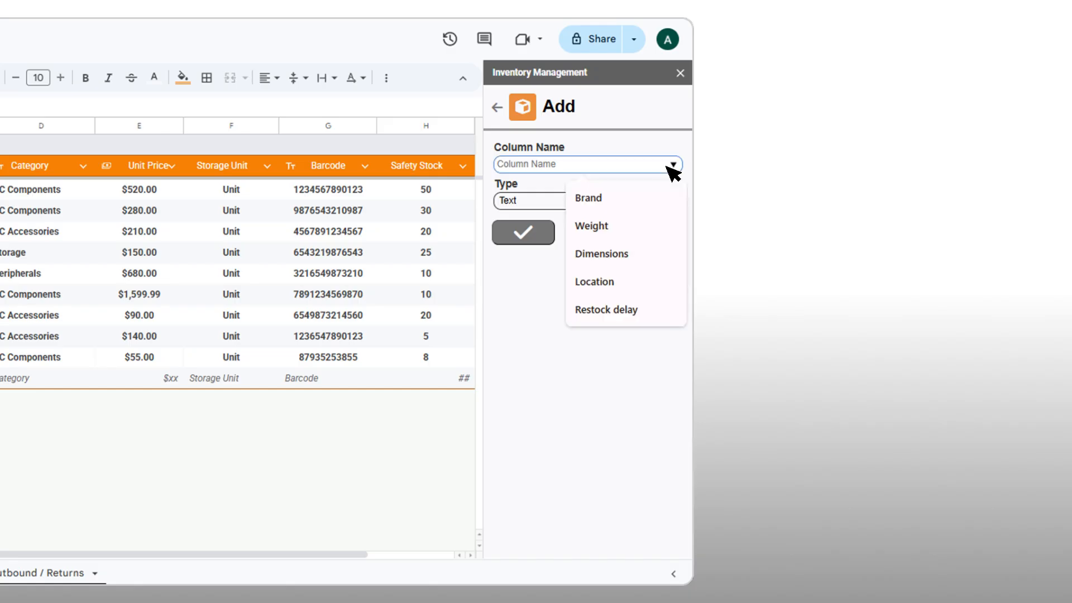
click(660, 201)
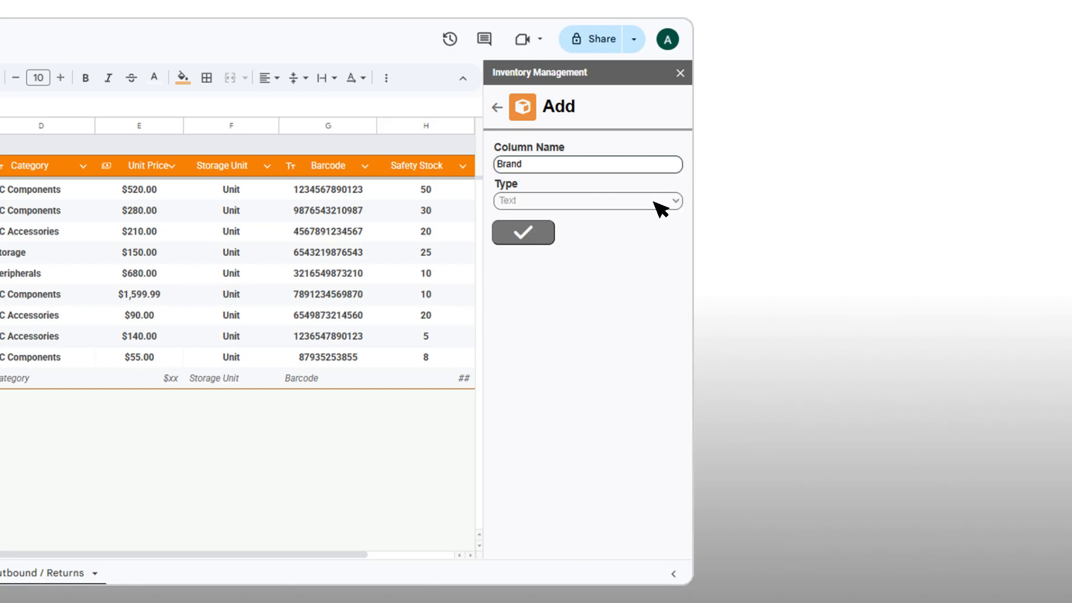
click(548, 237)
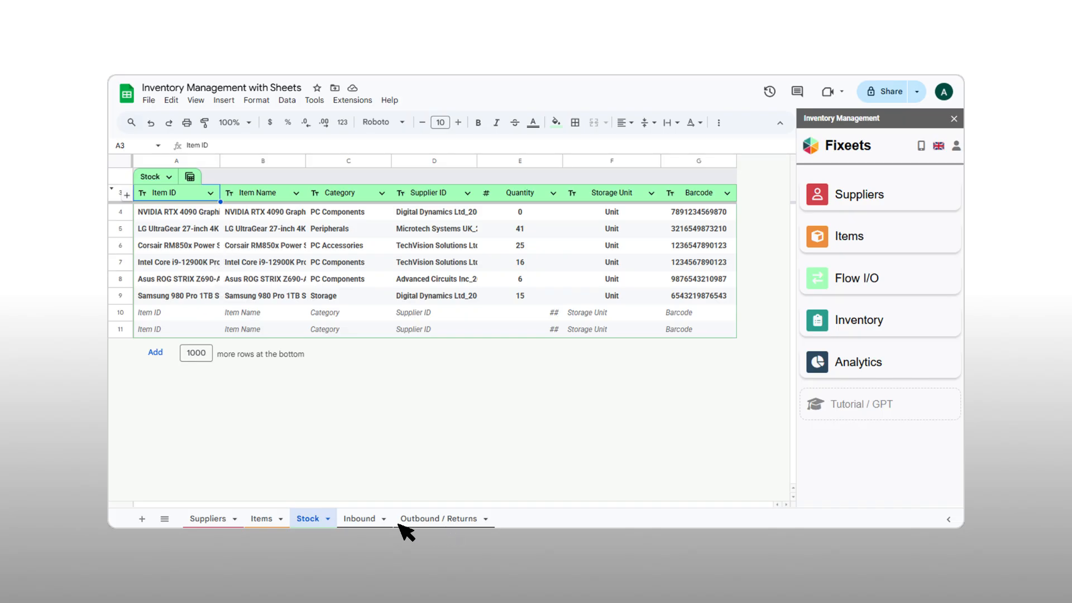
- Check the Inbound and Outbound / Returns sheets, and record a new inbound entry of 15 units of Seagate Barracuda 2TD through Flow I/O
click(362, 520)
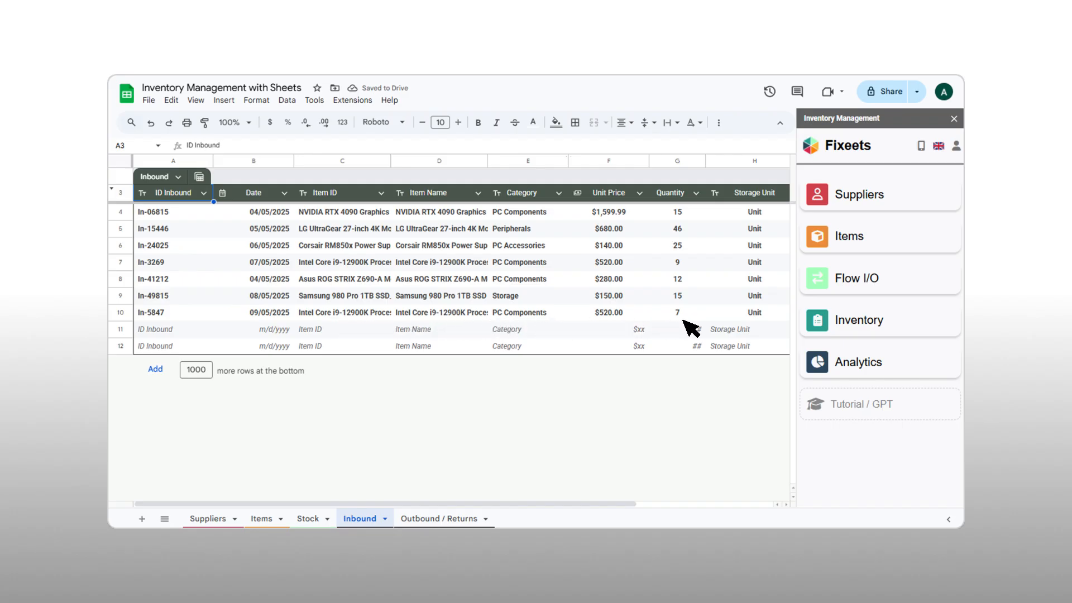
click(446, 524)
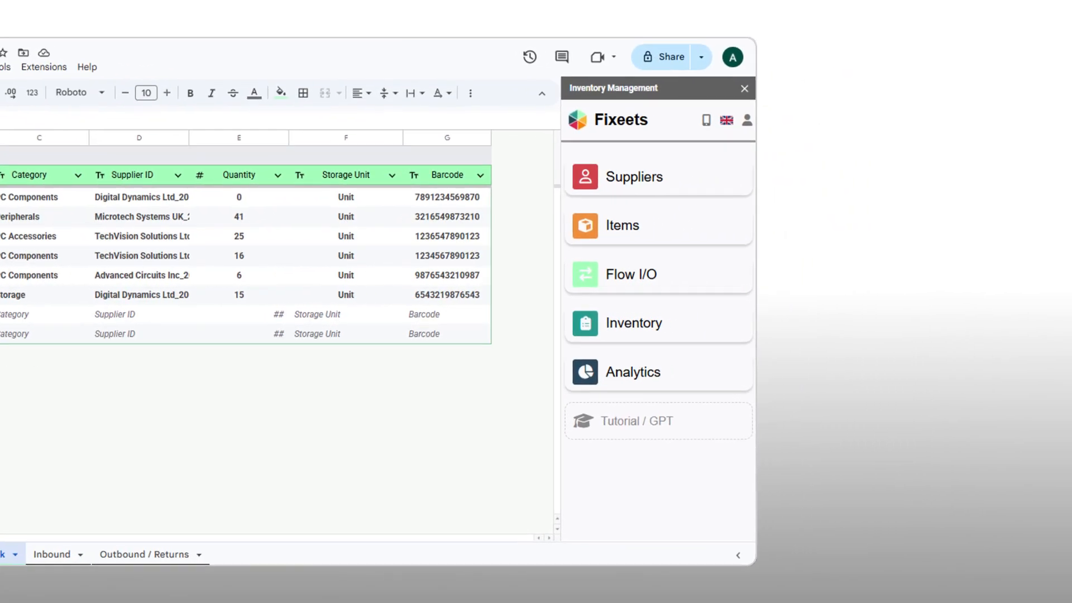
click(567, 274)
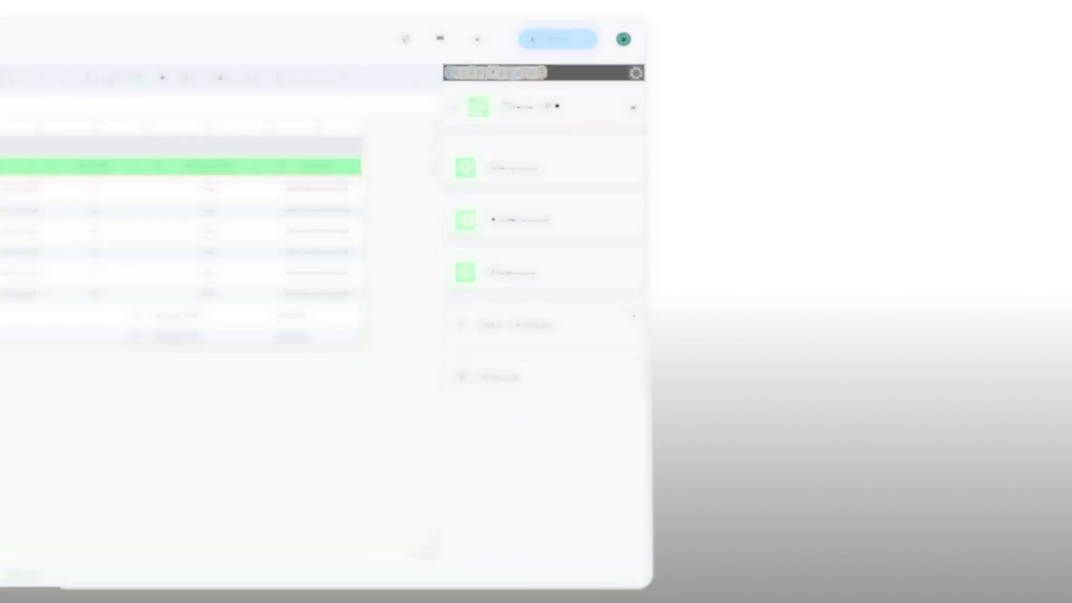
click(575, 177)
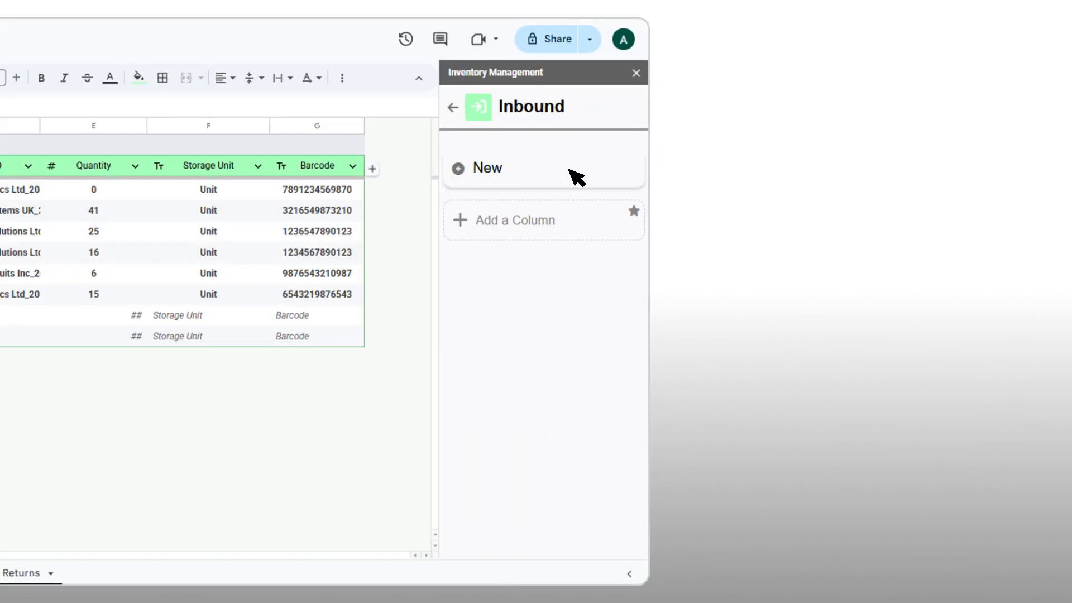
click(575, 175)
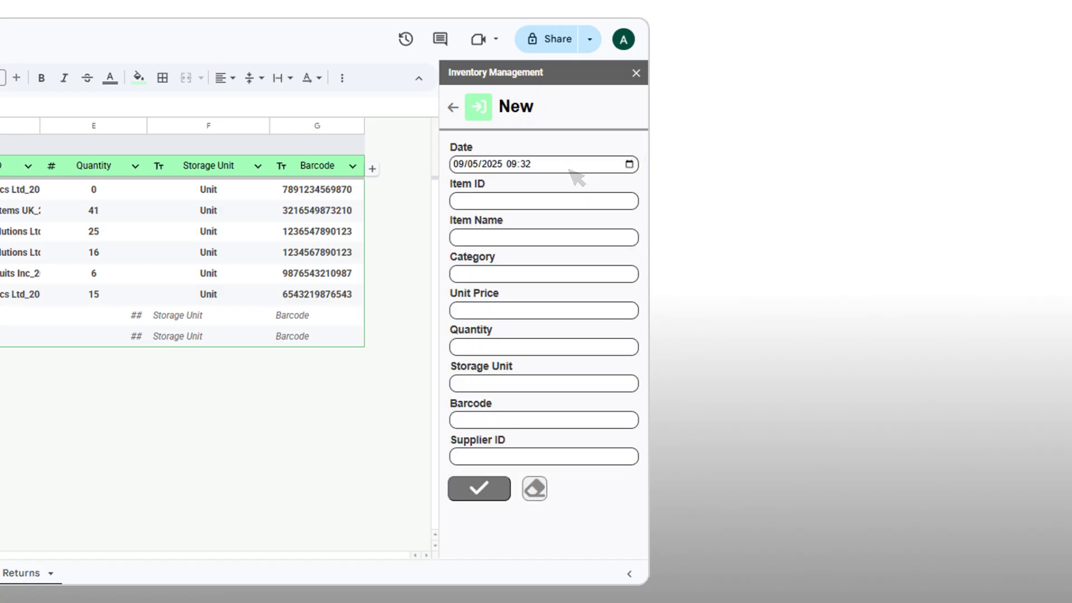
click(627, 202)
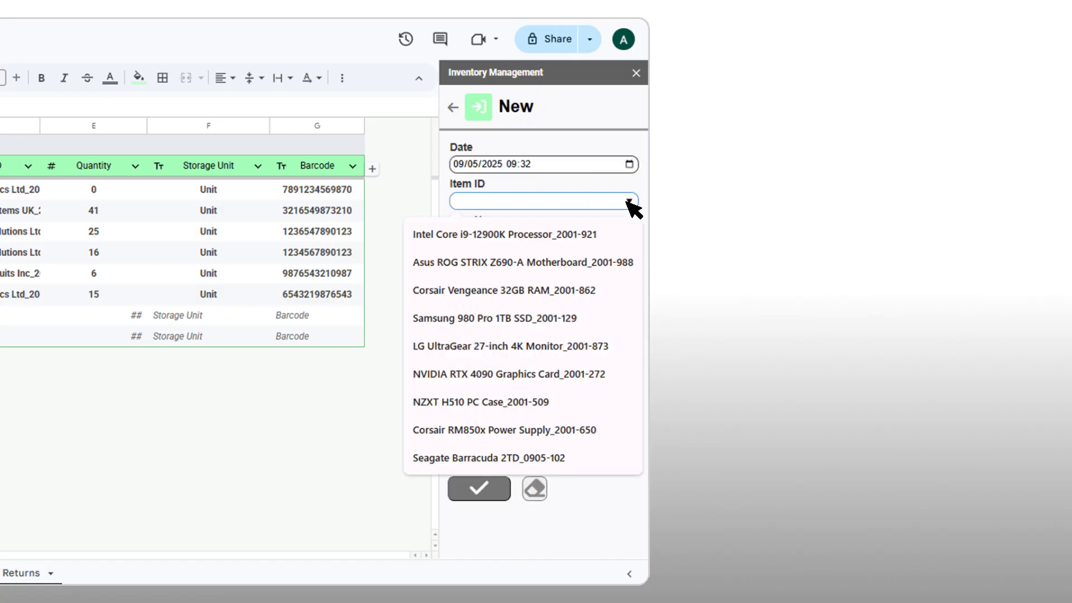
click(610, 458)
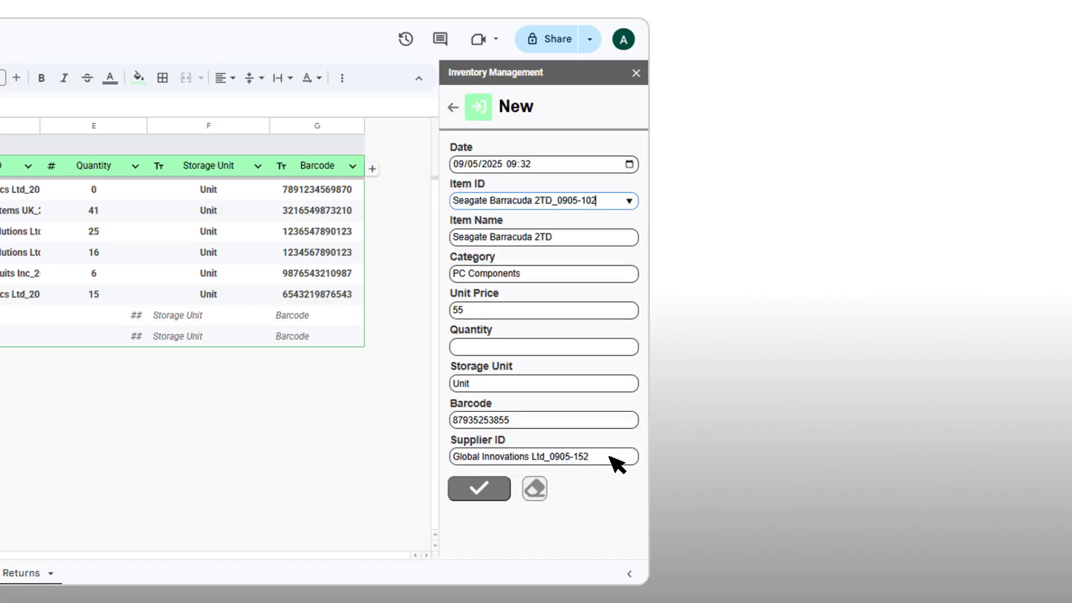
click(593, 349)
text(15)
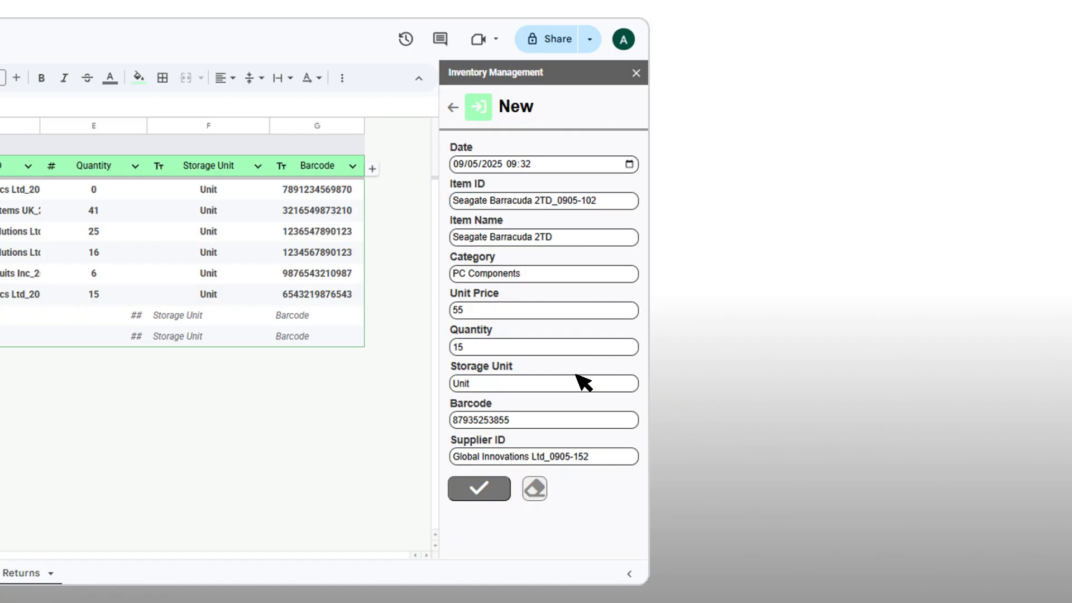
click(502, 491)
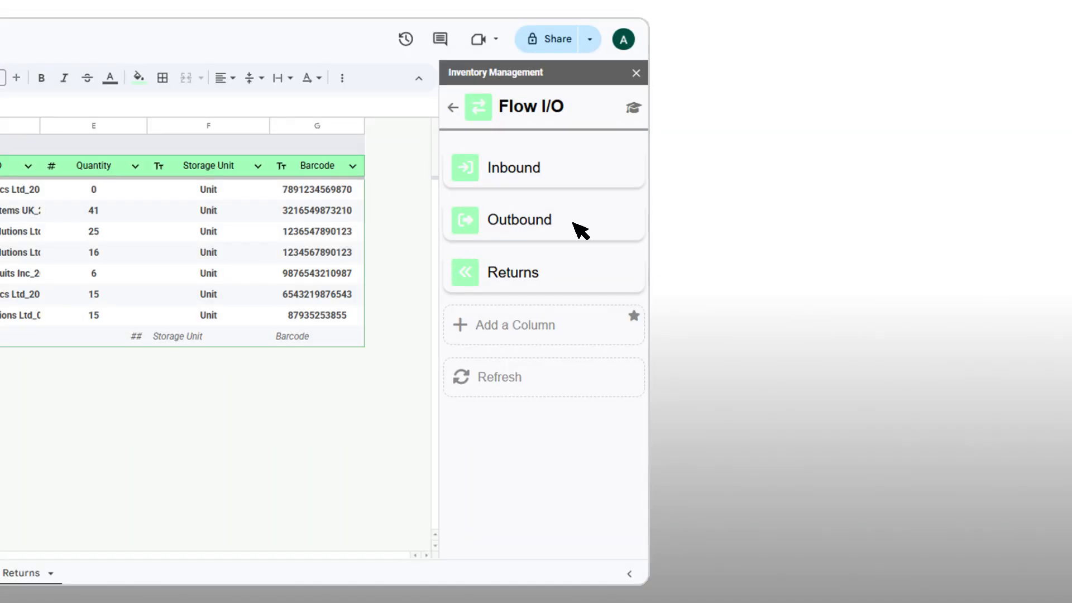
- Record a new outbound entry of 12 units of Seagate Barracuda 2TD
click(574, 224)
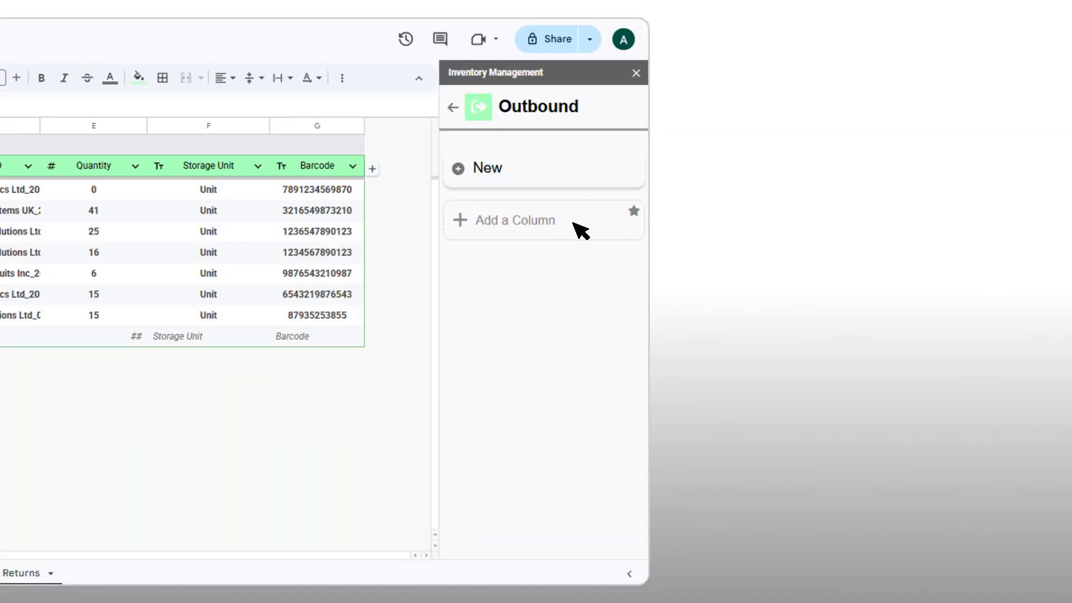
click(575, 176)
click(629, 203)
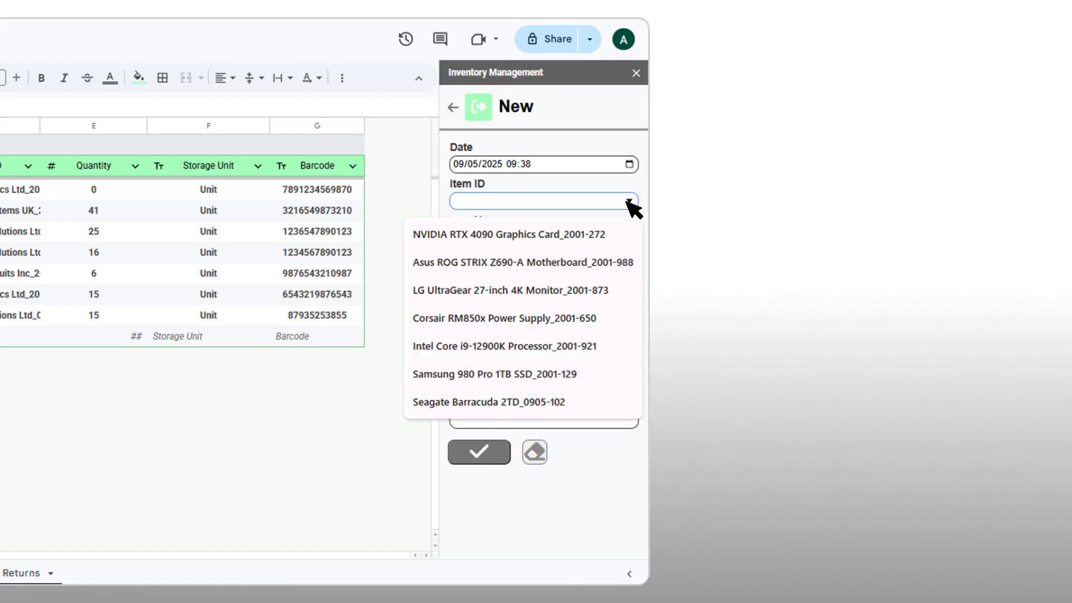
click(570, 404)
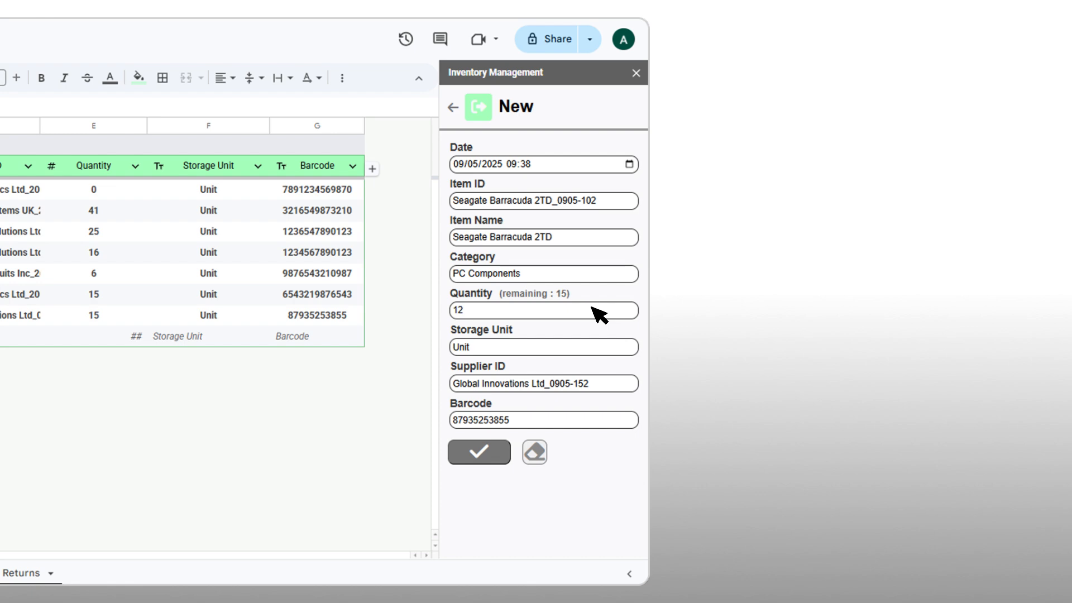
click(499, 455)
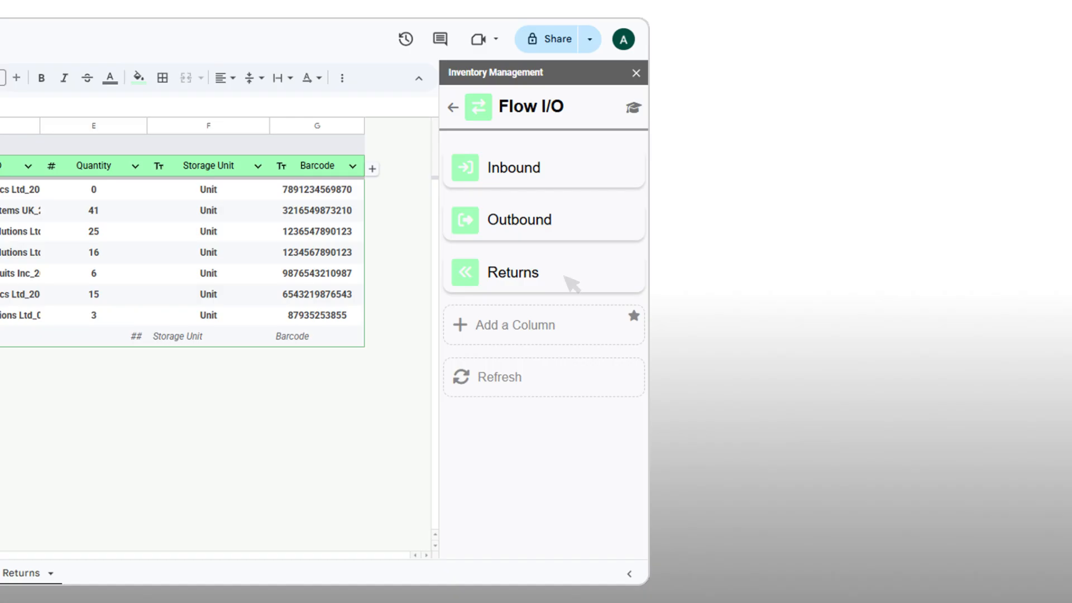
- Record a new return of 5 units of Seagate Barracuda 2TD, leaving the client blank
click(566, 278)
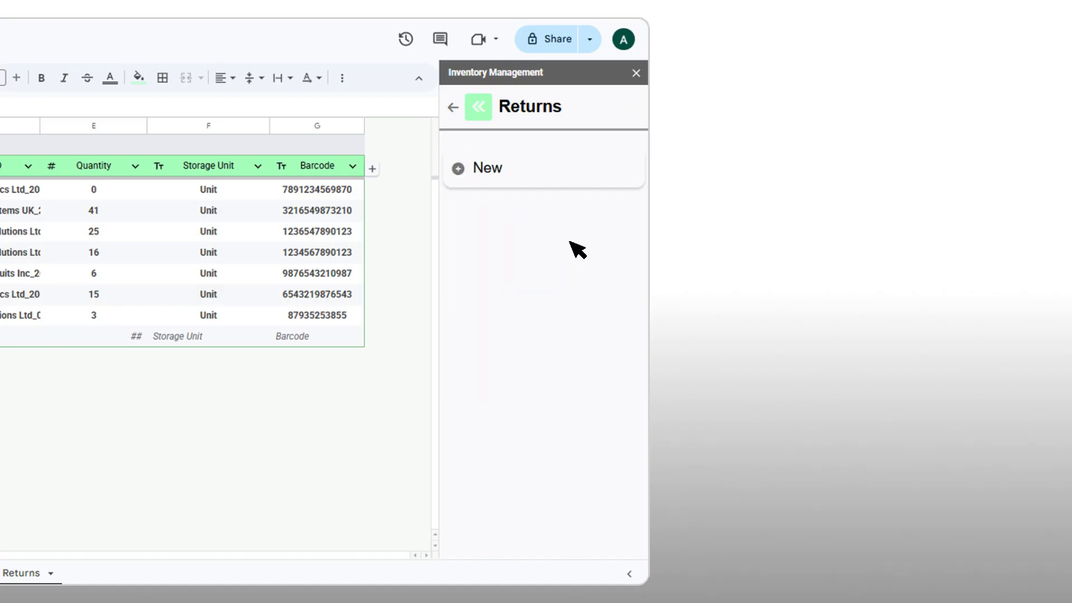
click(579, 181)
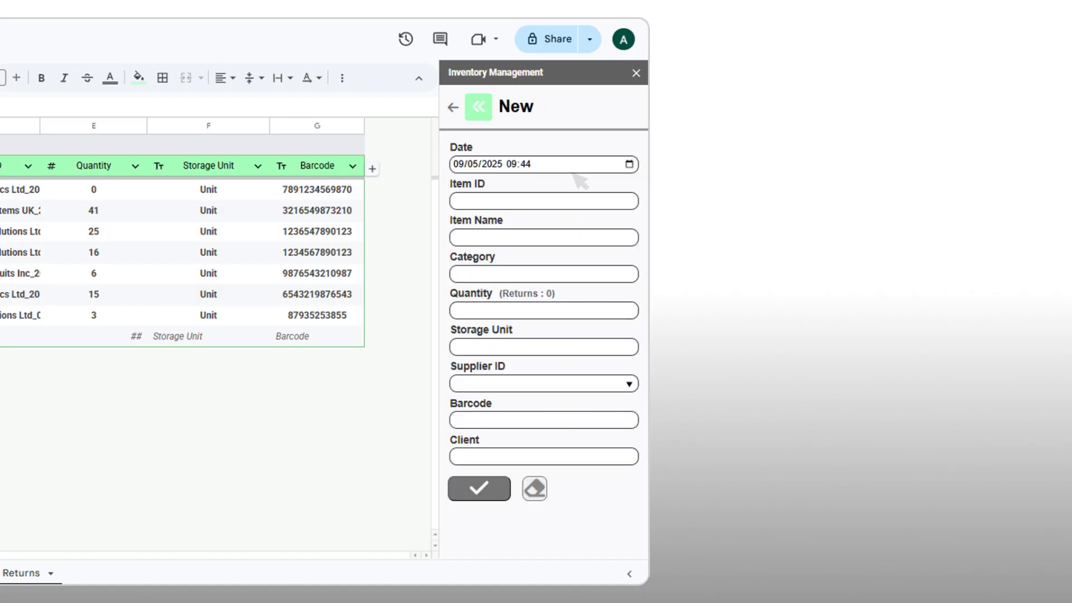
click(626, 202)
click(585, 321)
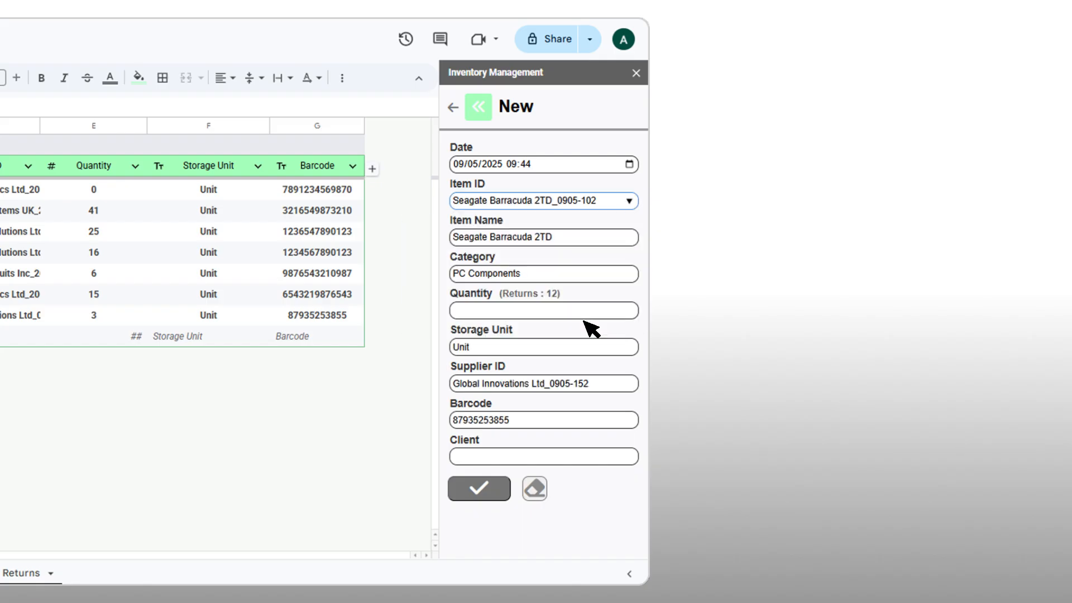
click(592, 308)
text(5)
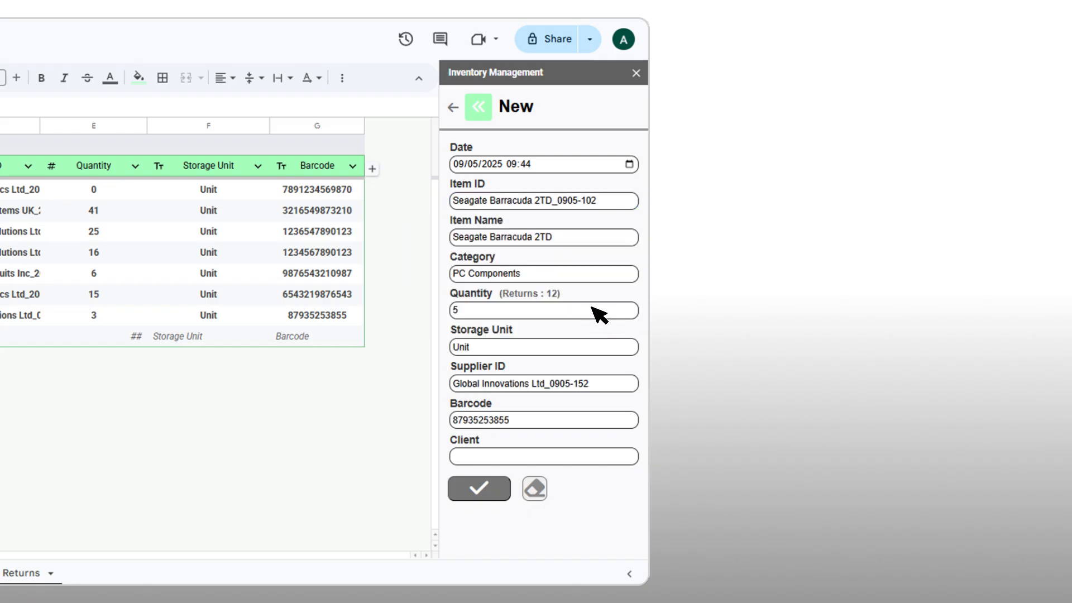
click(491, 487)
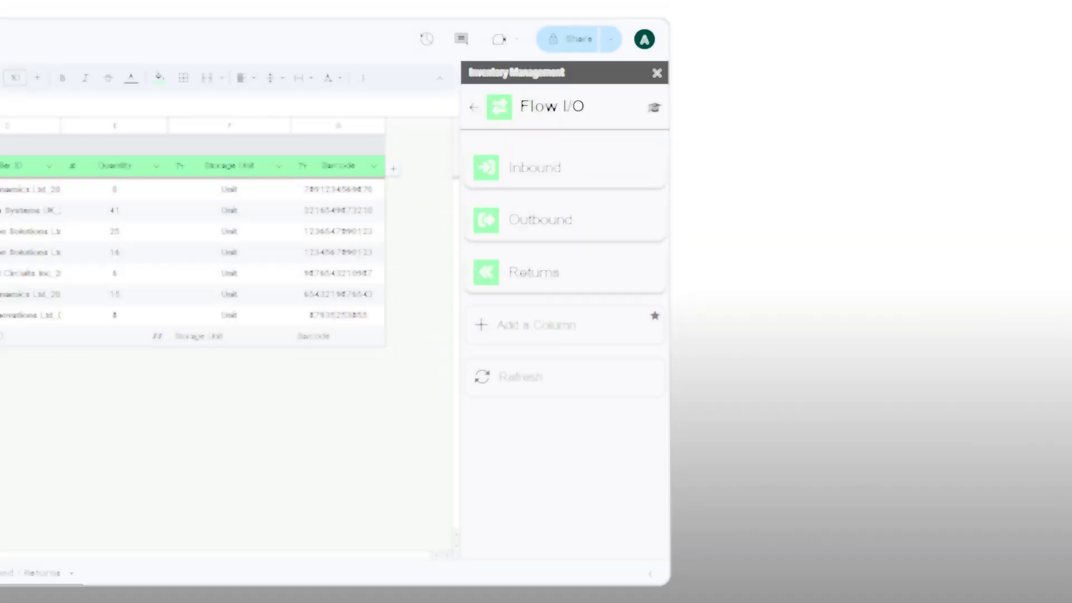
- Add the suggested "Location" text column to the Flow I/O tables
click(619, 334)
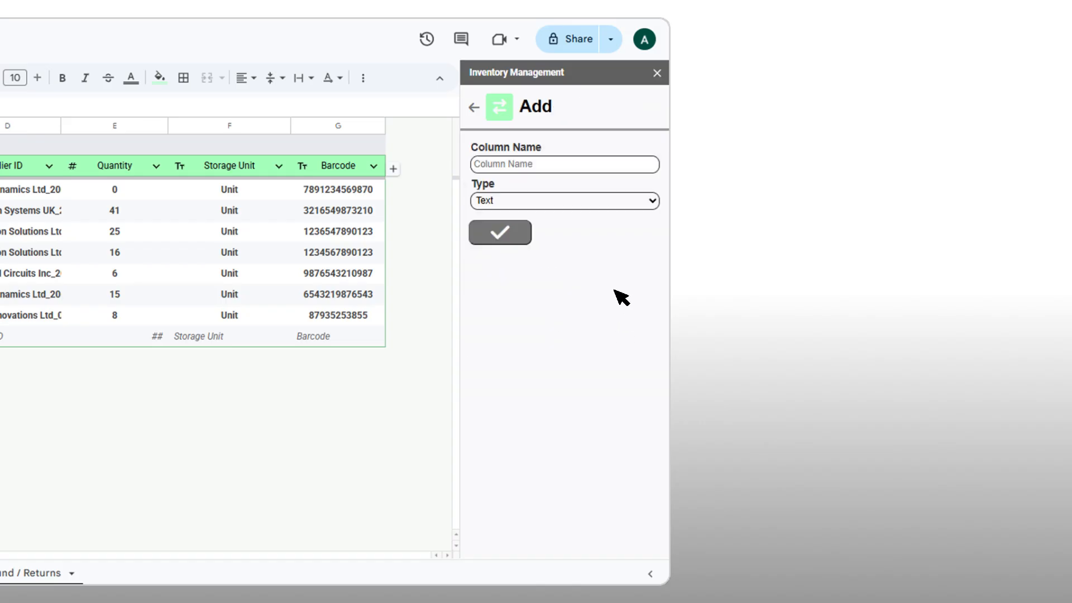
click(623, 167)
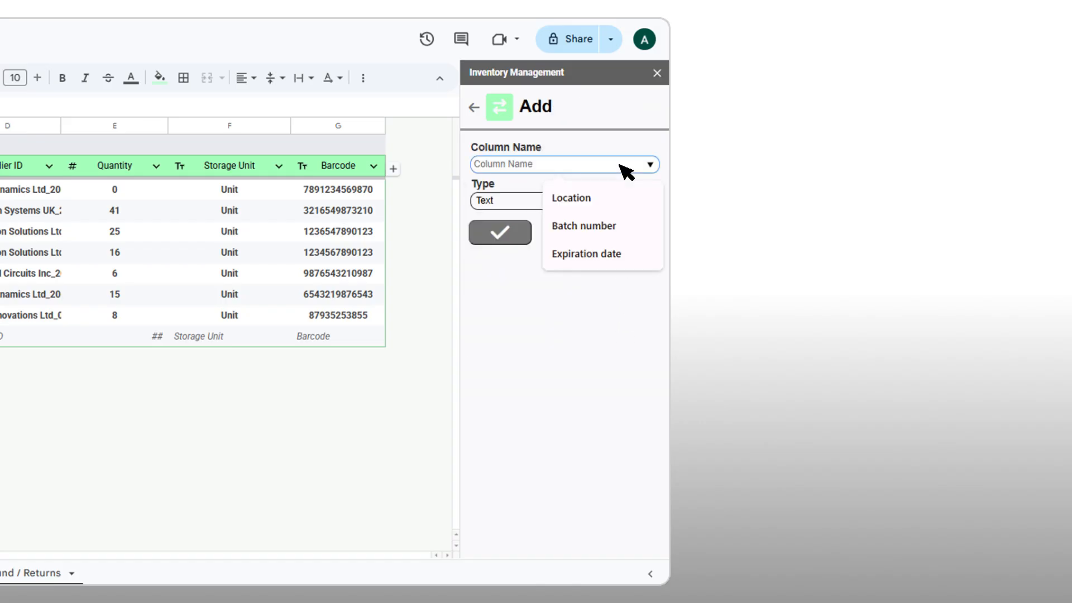
click(605, 204)
click(519, 238)
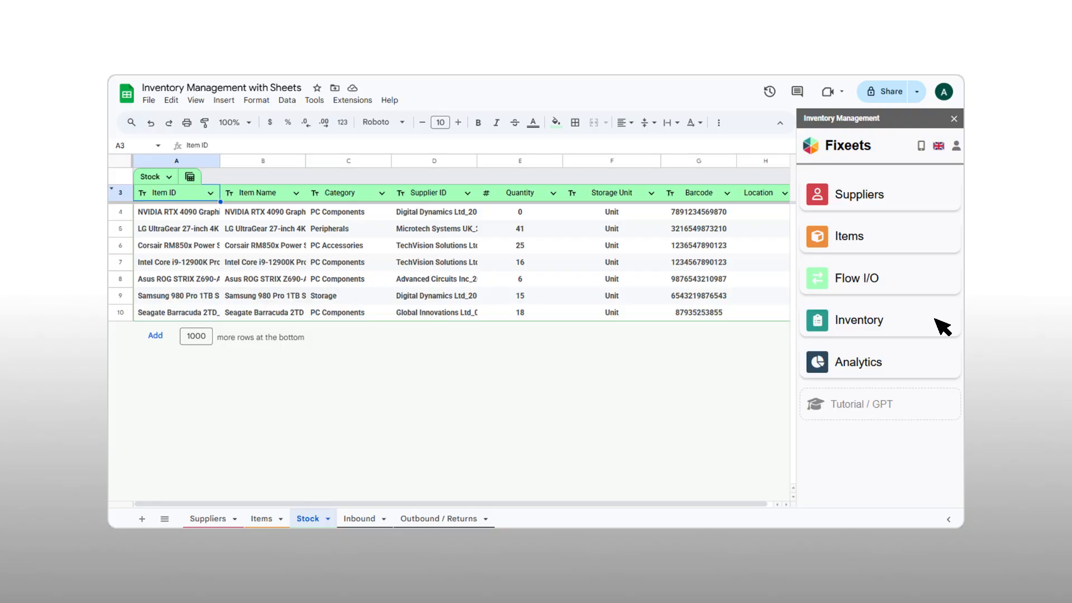
- Create a new inventory count and record an inventory quantity of 30 for Seagate Barracuda 2TD
click(941, 325)
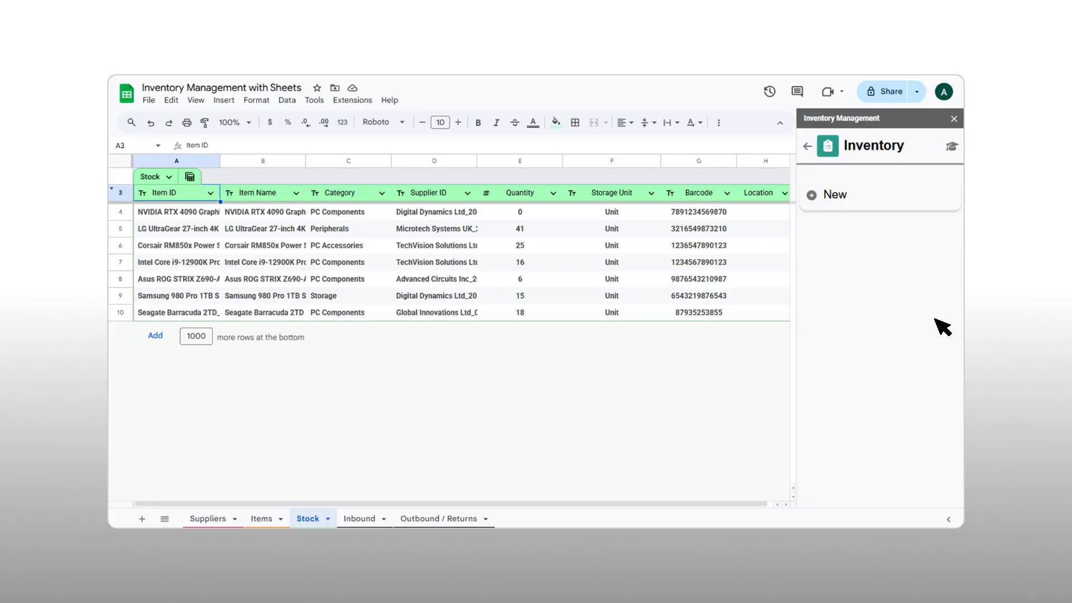
click(893, 208)
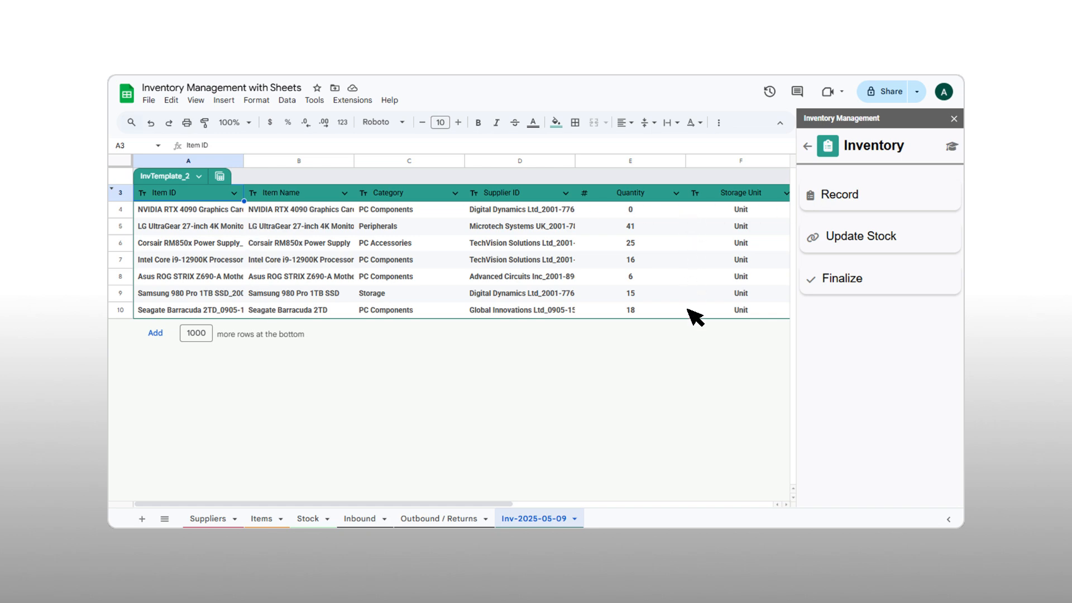
click(887, 204)
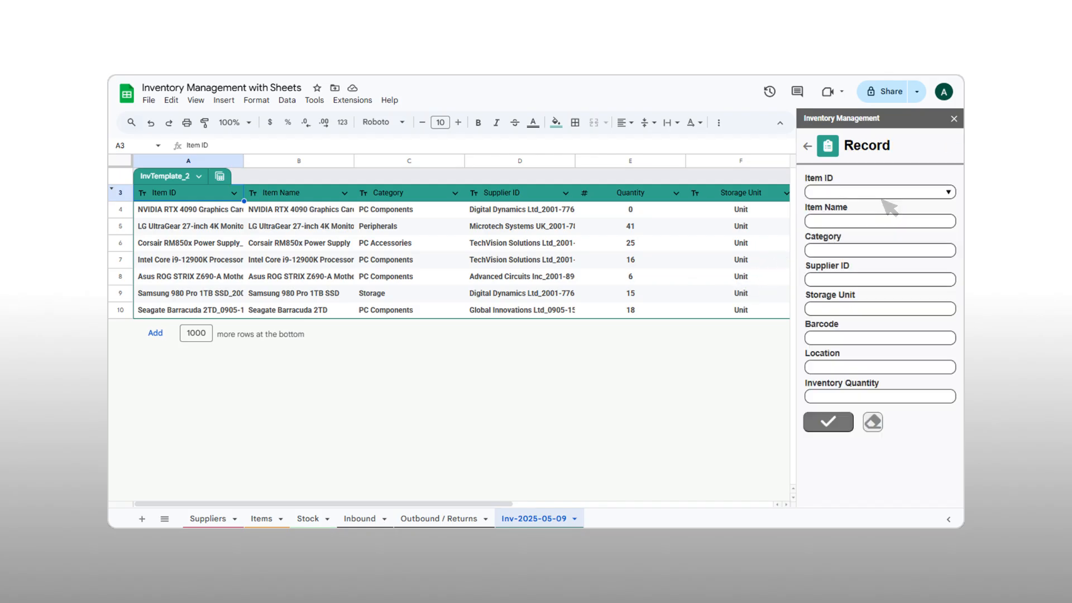
click(948, 195)
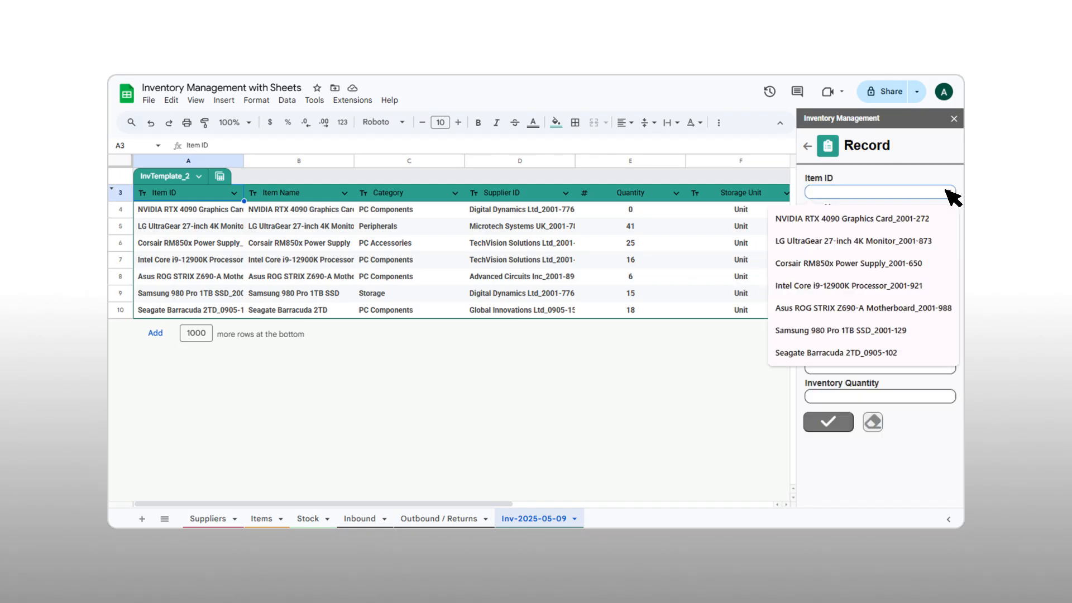
click(875, 353)
click(867, 397)
text(30)
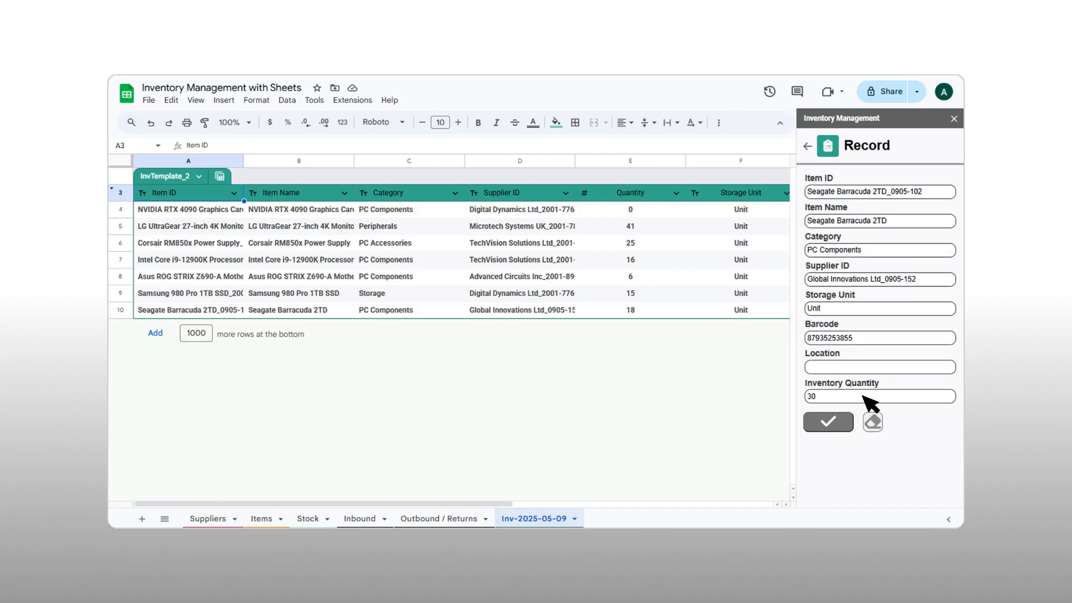
click(849, 427)
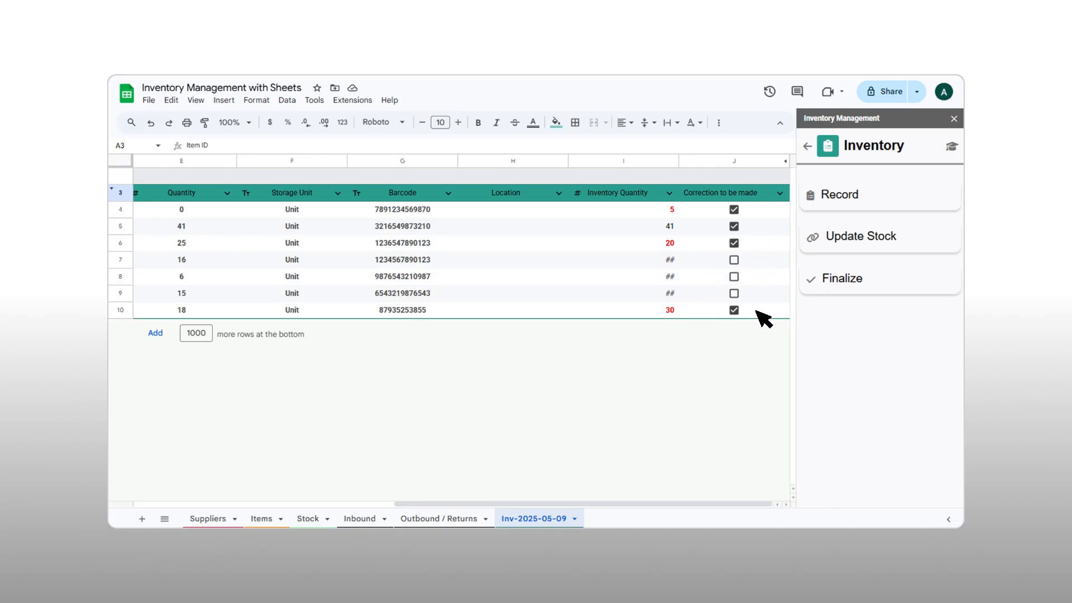
- Update the stock with the inventory corrections, and check the Stock, Inbound and Outbound / Returns sheets
click(894, 237)
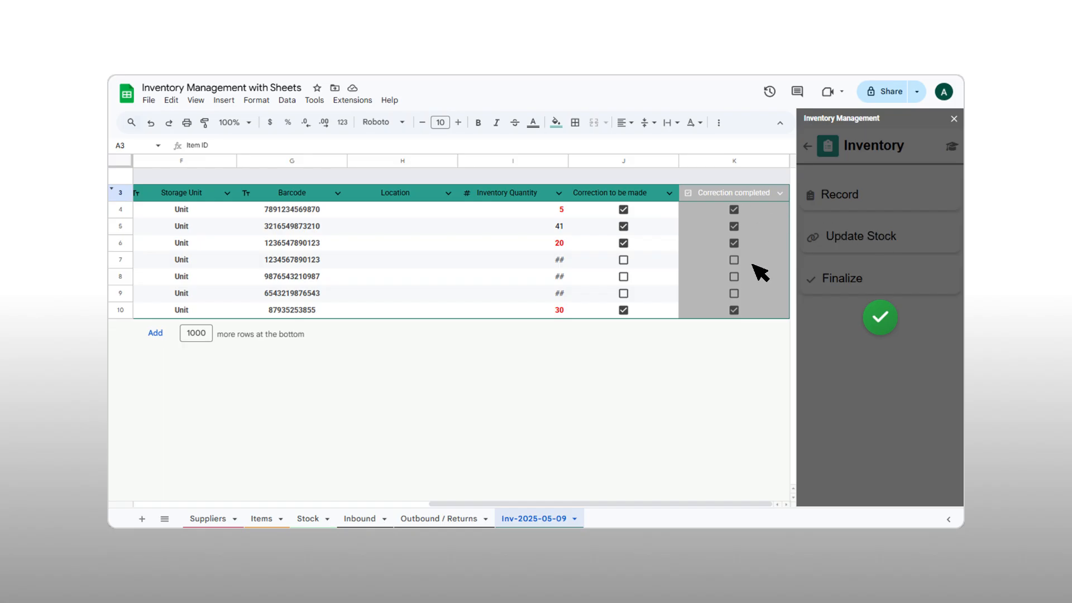
click(308, 519)
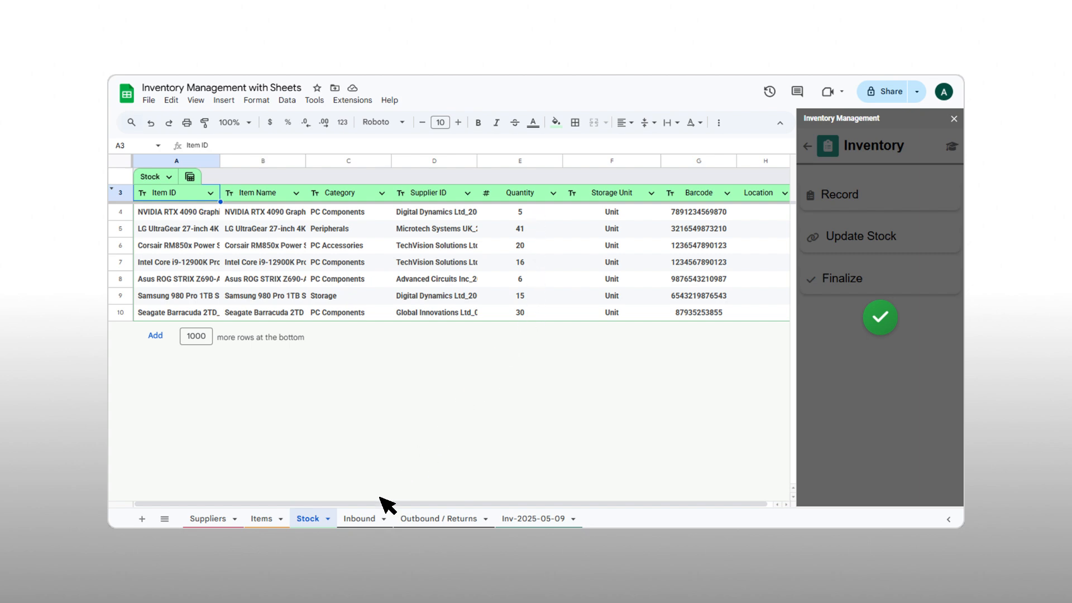
click(368, 520)
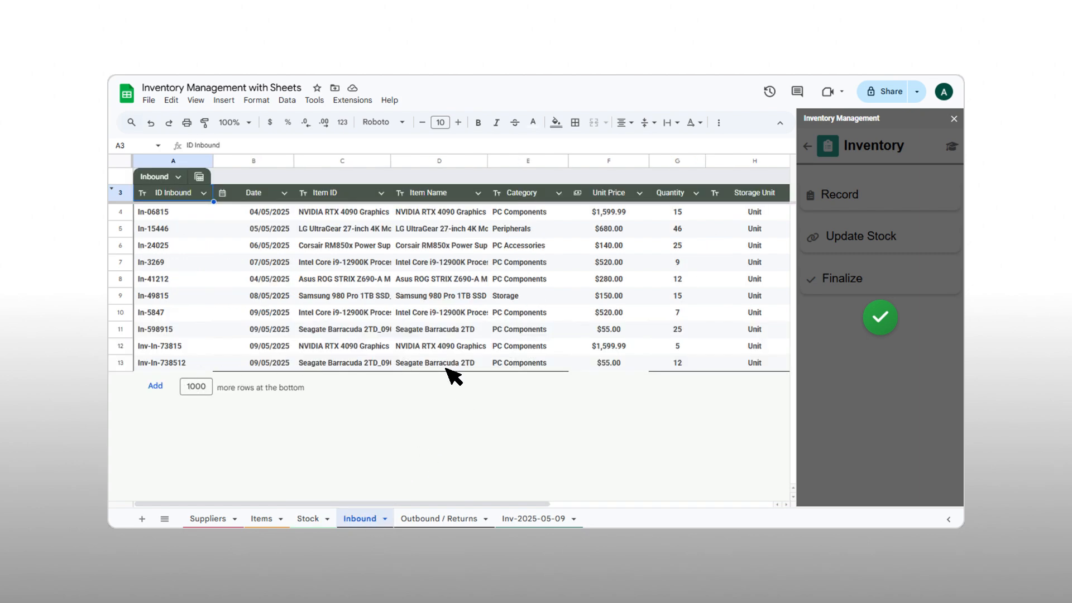
click(448, 521)
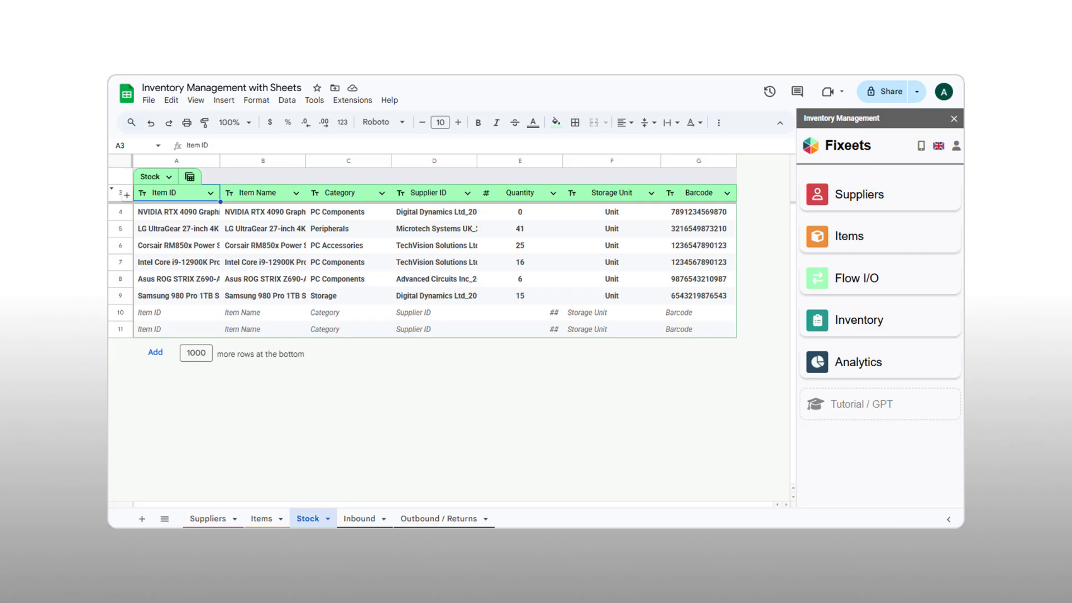
- Open the Analytics dashboard to examine stock, inbound and outbound quantities and the goods to restock
click(907, 369)
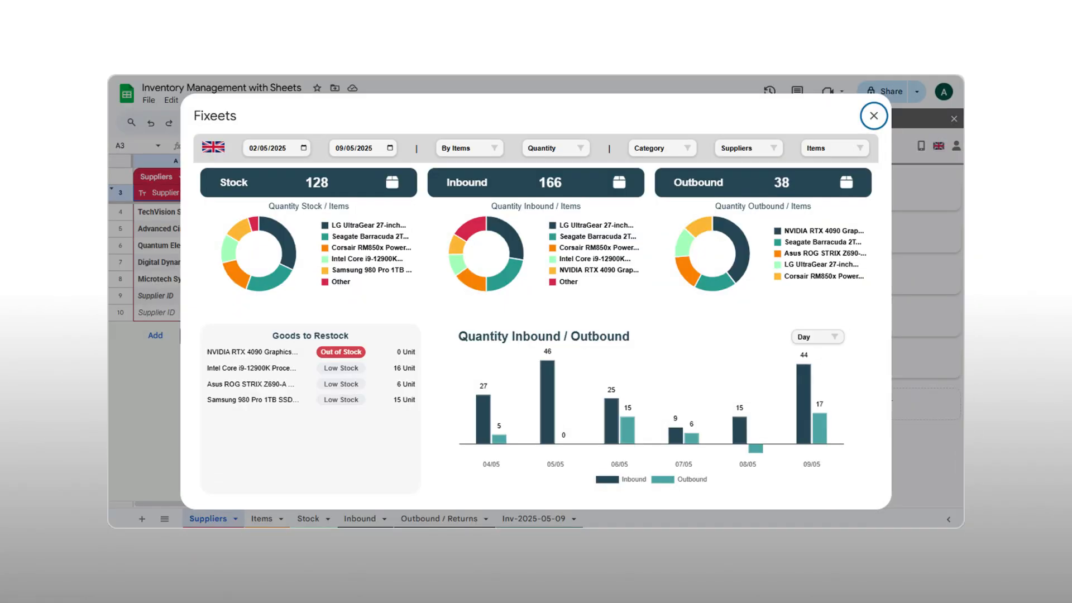